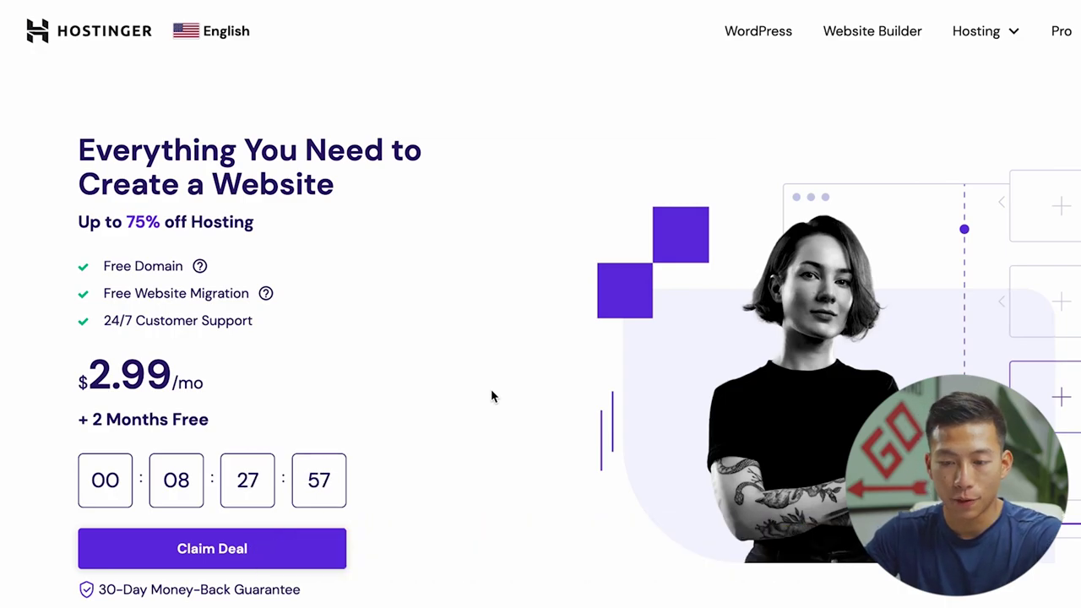
Jump to the web hosting plan comparison and review the available plans
{"action": "left_click", "coordinate": [280, 561]}
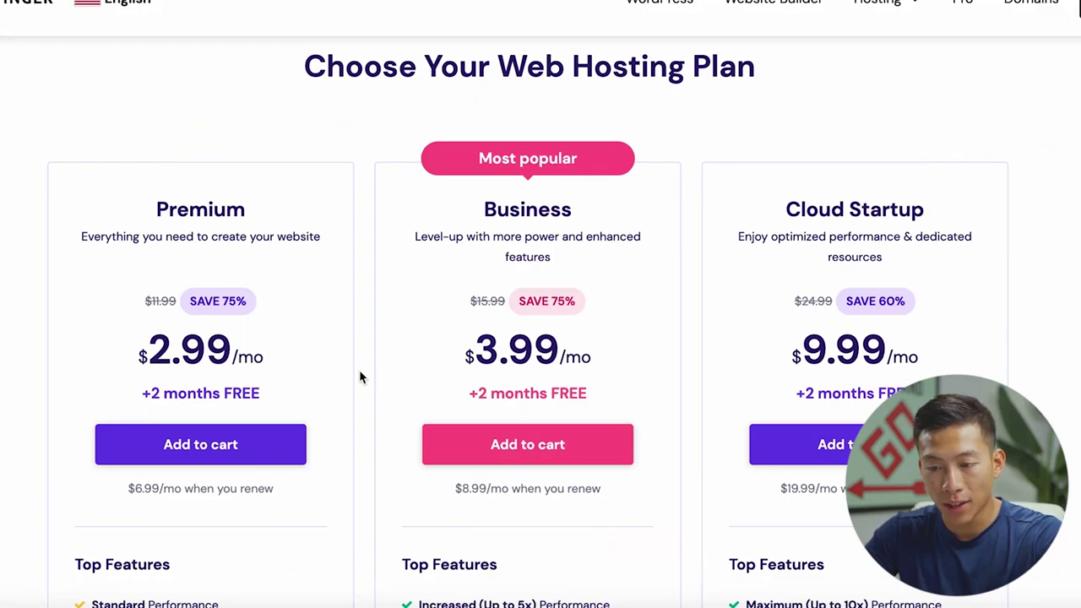
{"action": "scroll", "coordinate": [359, 378], "scroll_direction": "down", "scroll_amount": 2}
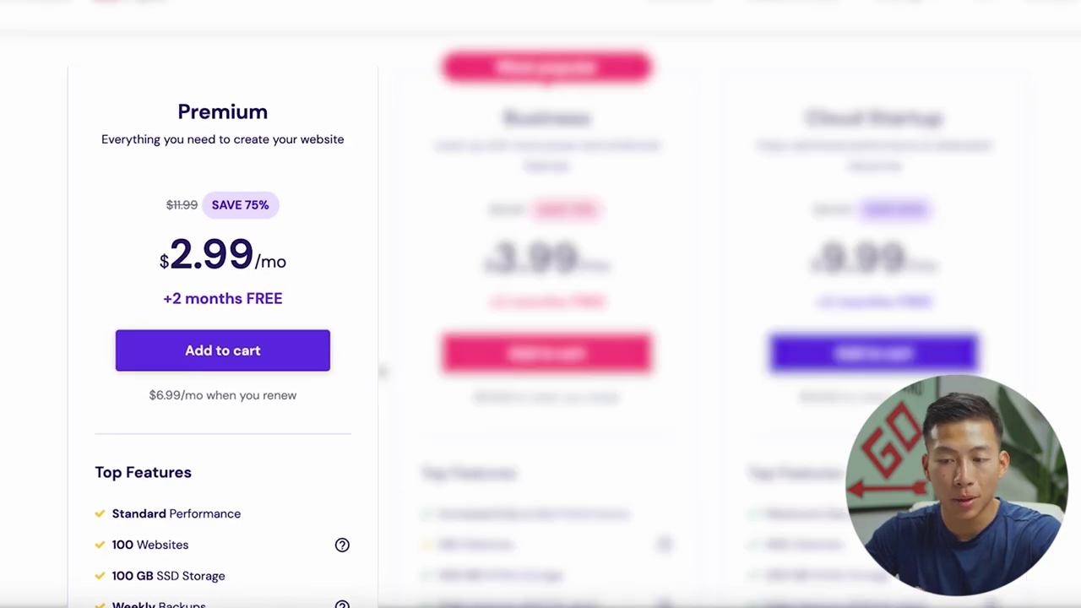
{"action": "scroll", "coordinate": [377, 369], "scroll_direction": "down", "scroll_amount": 5}
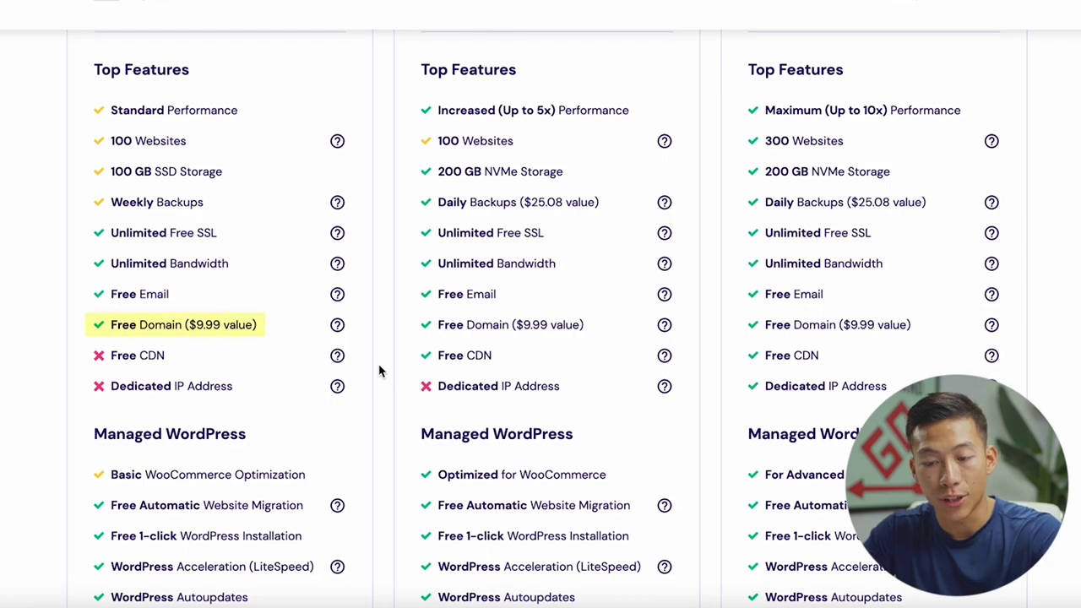
{"action": "scroll", "coordinate": [379, 371], "scroll_direction": "down", "scroll_amount": 3}
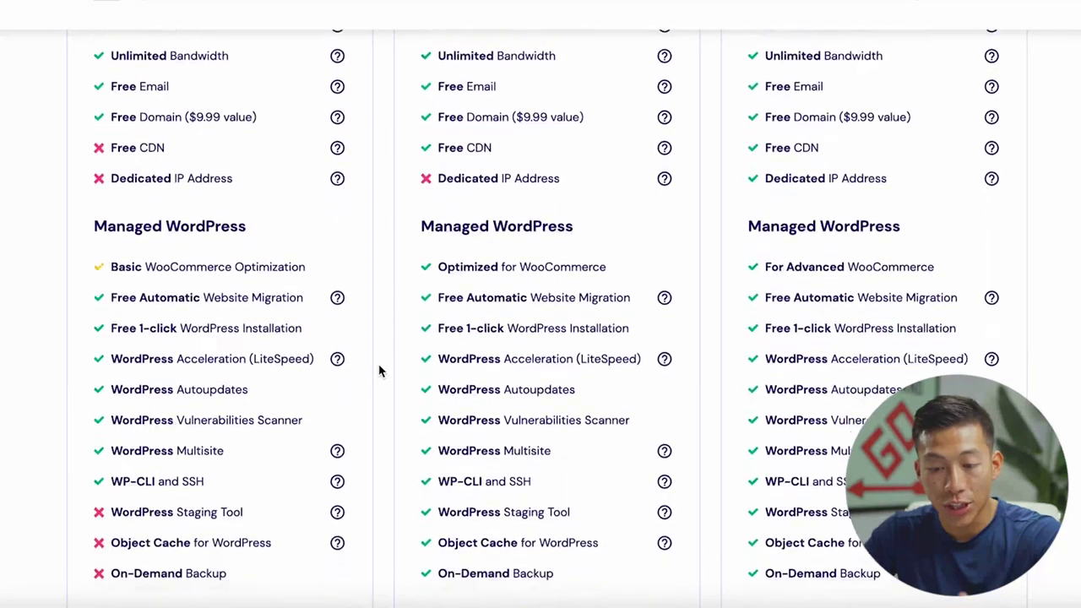
{"action": "scroll", "coordinate": [380, 371], "scroll_direction": "up", "scroll_amount": 7}
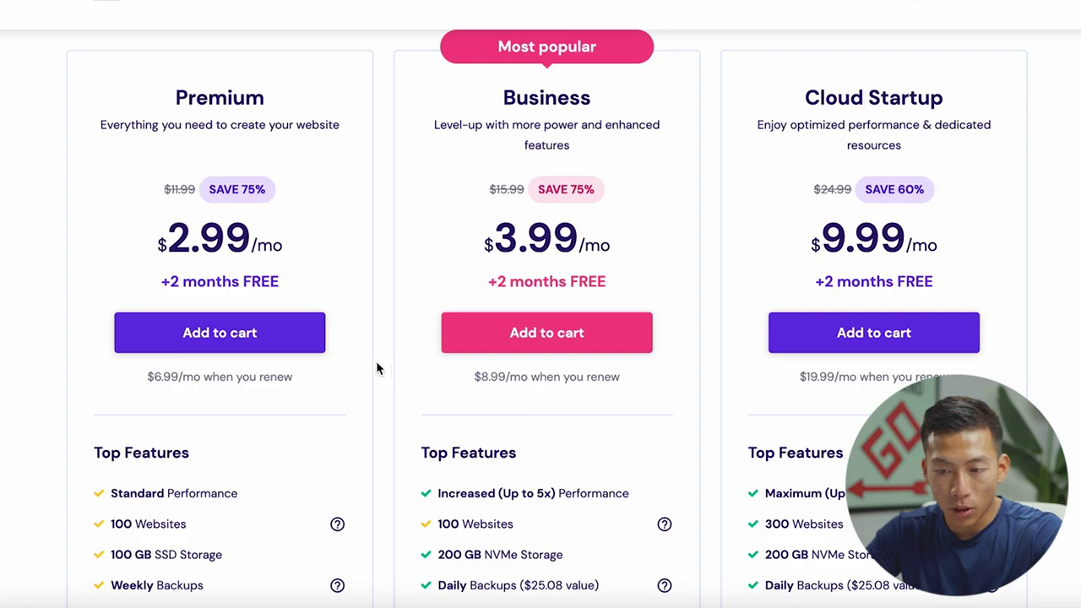
Add Premium Web Hosting to the cart with a 12-month period, totalling $35.88
{"action": "left_click", "coordinate": [281, 325]}
{"action": "scroll", "coordinate": [307, 464], "scroll_direction": "down", "scroll_amount": 2}
{"action": "scroll", "coordinate": [307, 465], "scroll_direction": "down", "scroll_amount": 2}
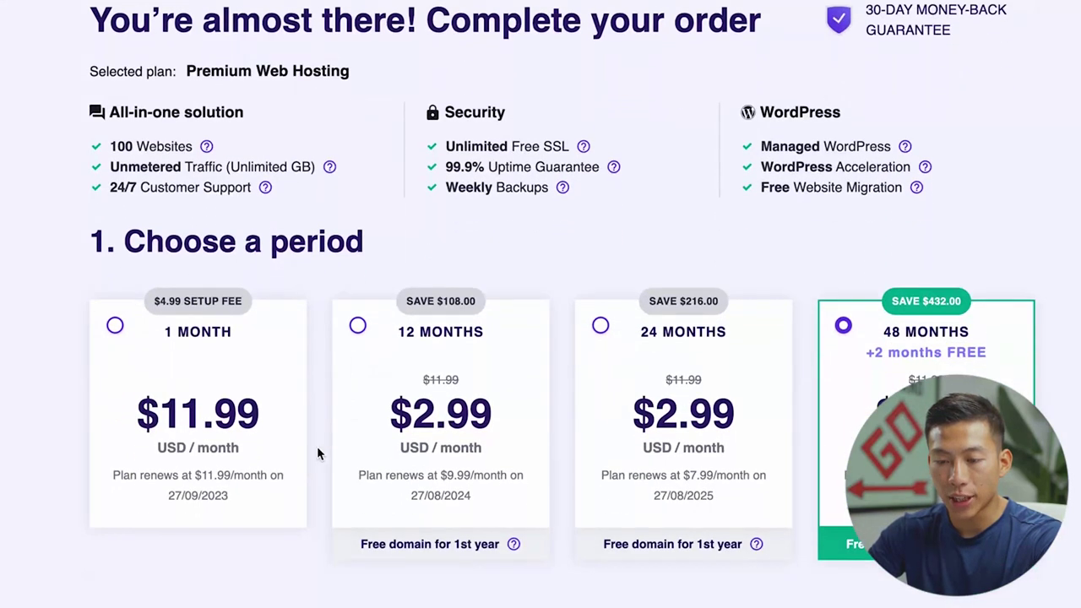
{"action": "scroll", "coordinate": [333, 470], "scroll_direction": "down", "scroll_amount": 3}
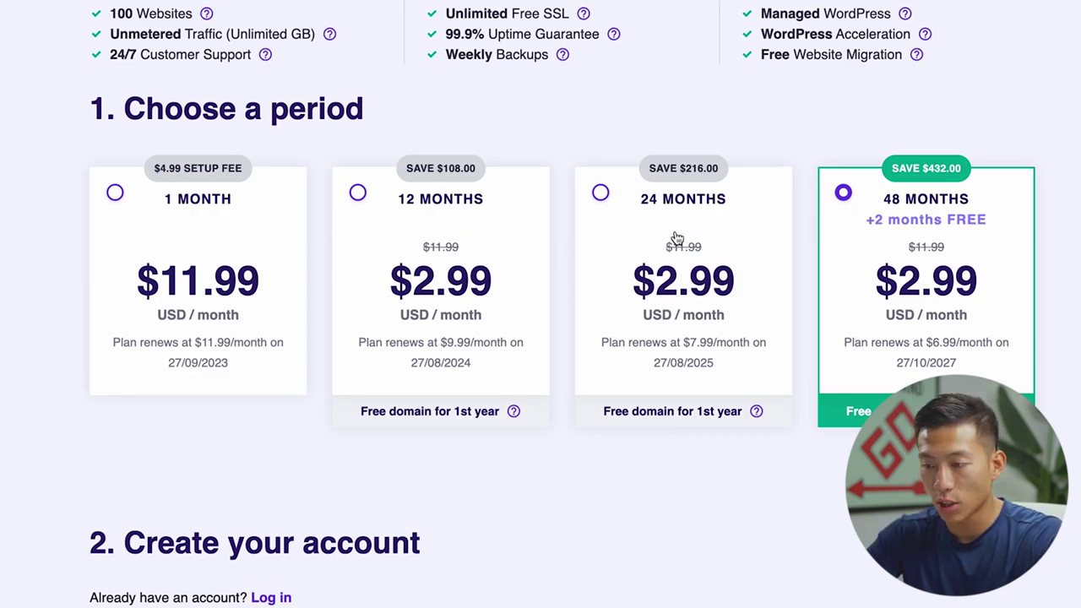
{"action": "left_click", "coordinate": [439, 262]}
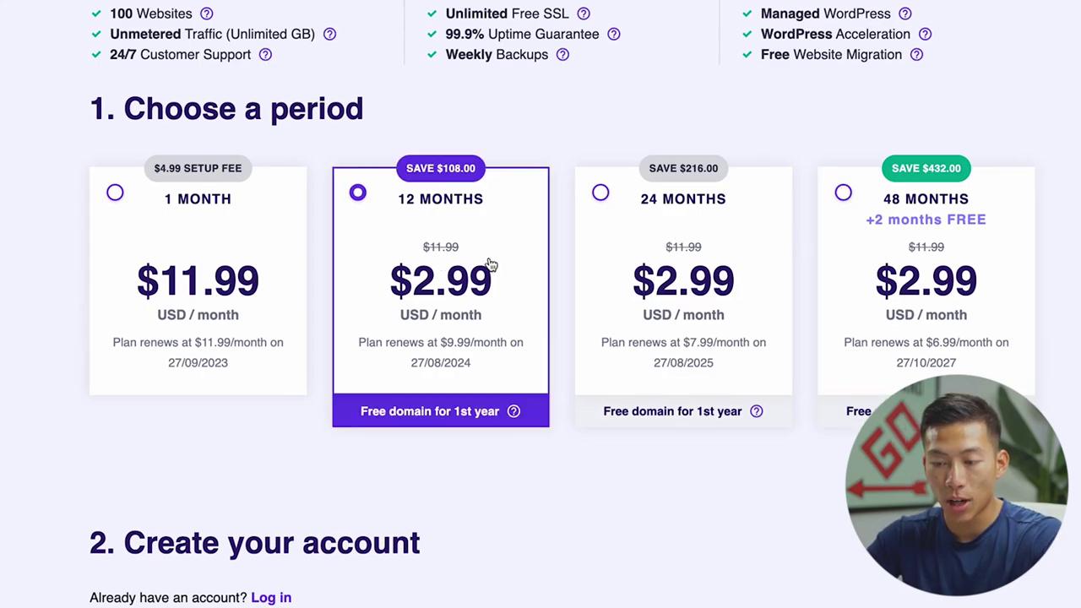
{"action": "scroll", "coordinate": [506, 309], "scroll_direction": "down", "scroll_amount": 4}
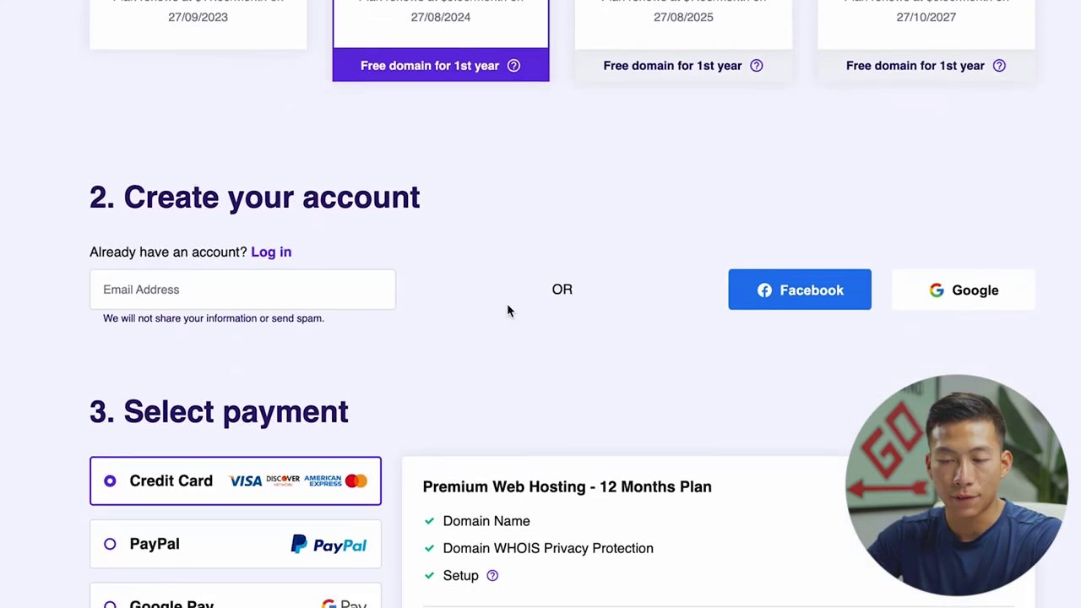
{"action": "scroll", "coordinate": [225, 197], "scroll_direction": "down", "scroll_amount": 1}
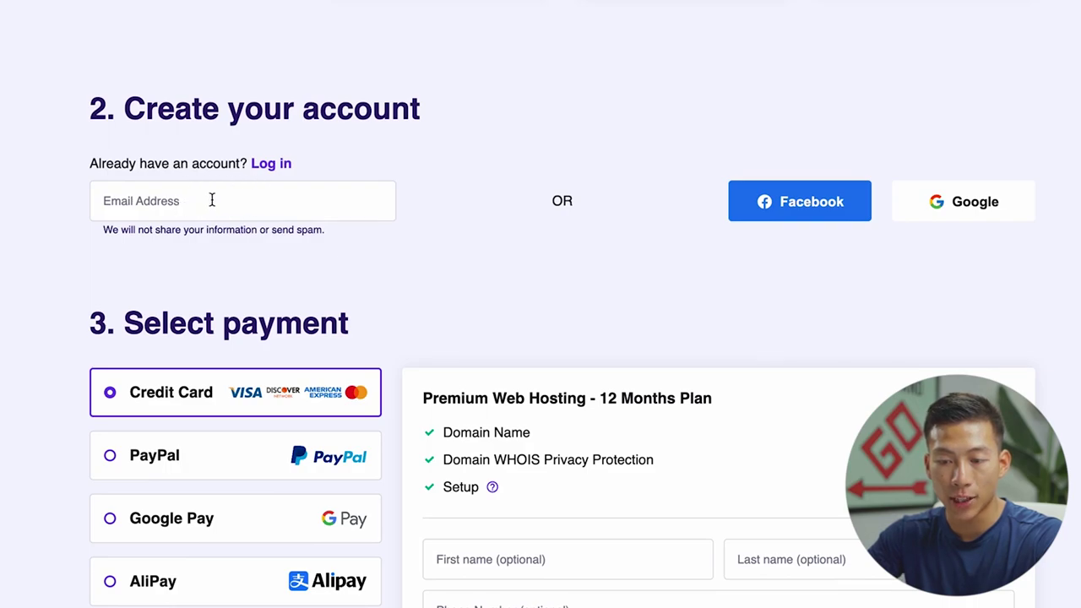
{"action": "scroll", "coordinate": [458, 270], "scroll_direction": "down", "scroll_amount": 7}
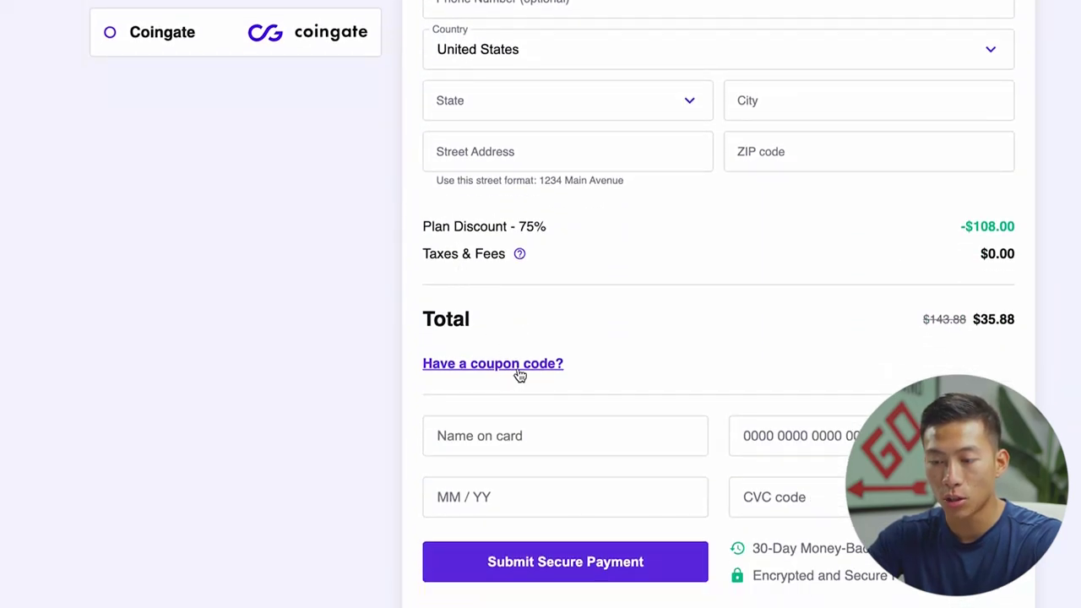
Apply a coupon code at checkout, raising the discount to 78% and lowering the total to $32.29
{"action": "left_click", "coordinate": [520, 369]}
{"action": "left_click", "coordinate": [588, 422]}
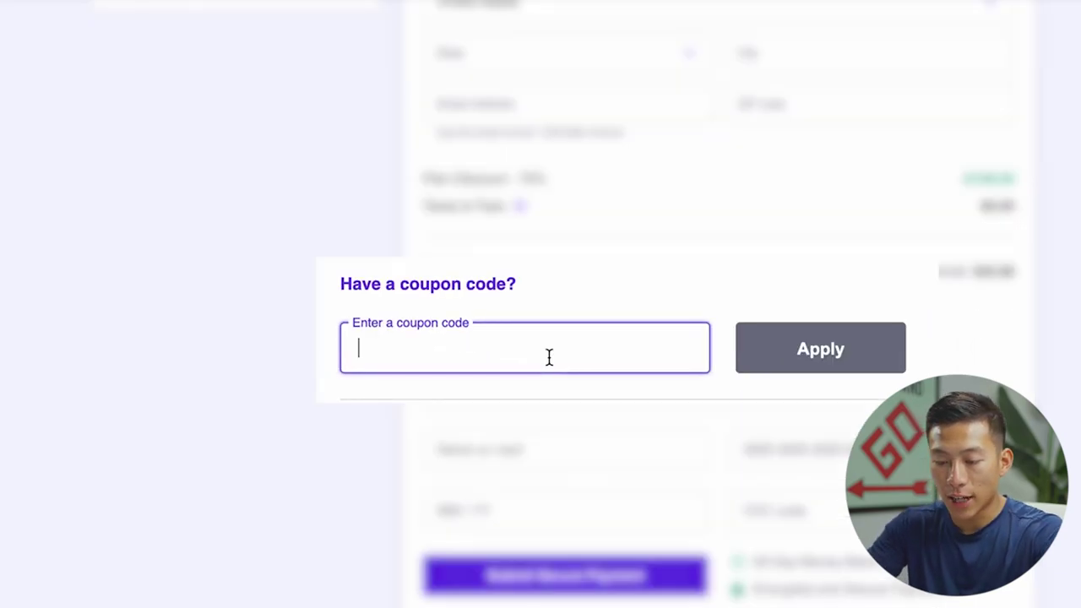
{"action": "type", "text": "CHARLIECHANG"}
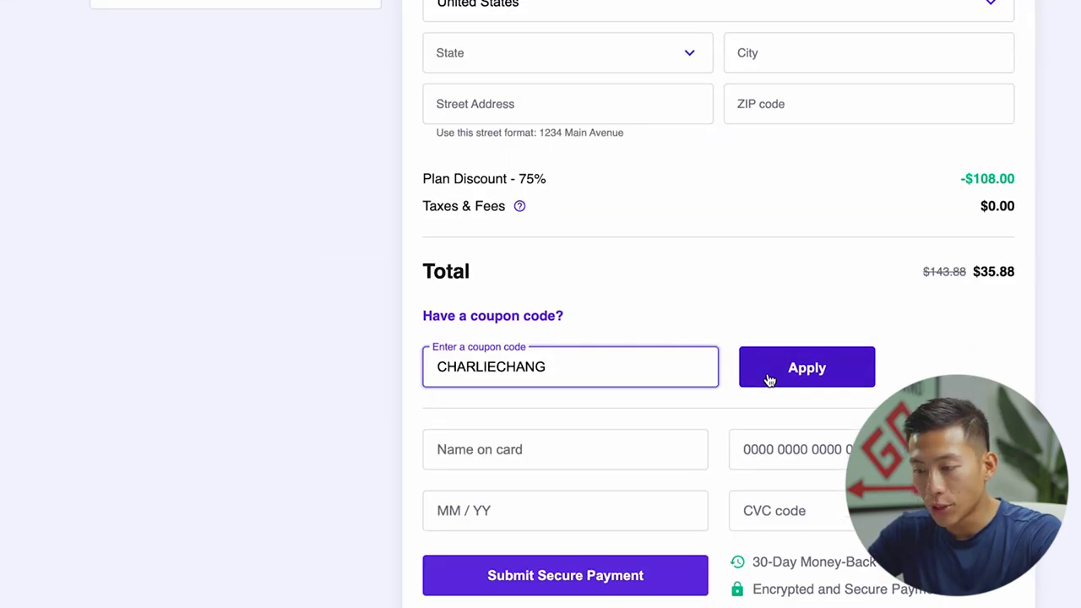
{"action": "left_click", "coordinate": [769, 378]}
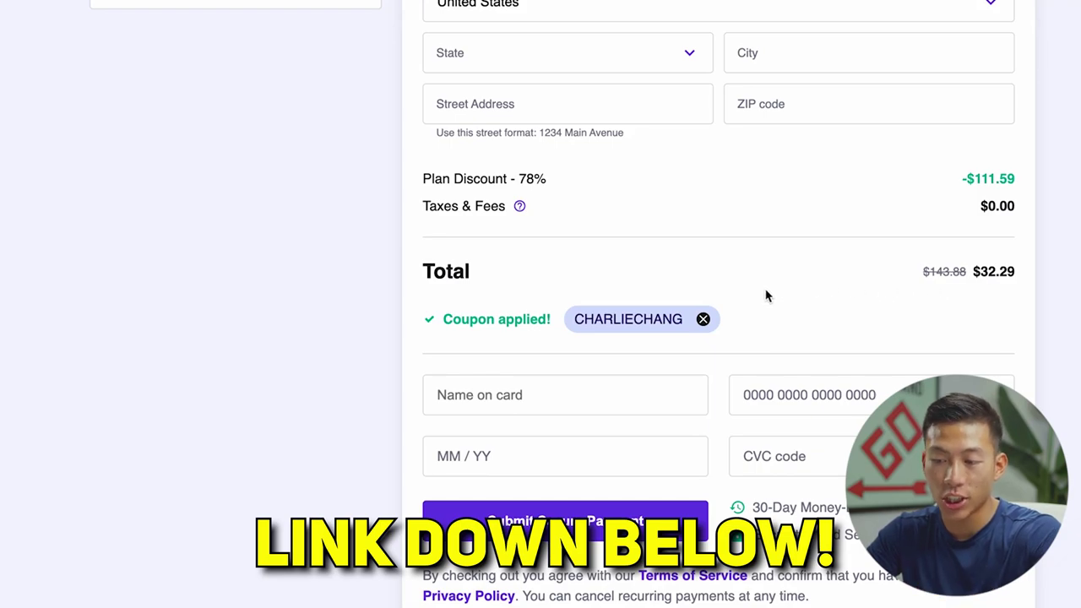
{"action": "scroll", "coordinate": [586, 323], "scroll_direction": "down", "scroll_amount": 2}
{"action": "scroll", "coordinate": [586, 323], "scroll_direction": "up", "scroll_amount": 4}
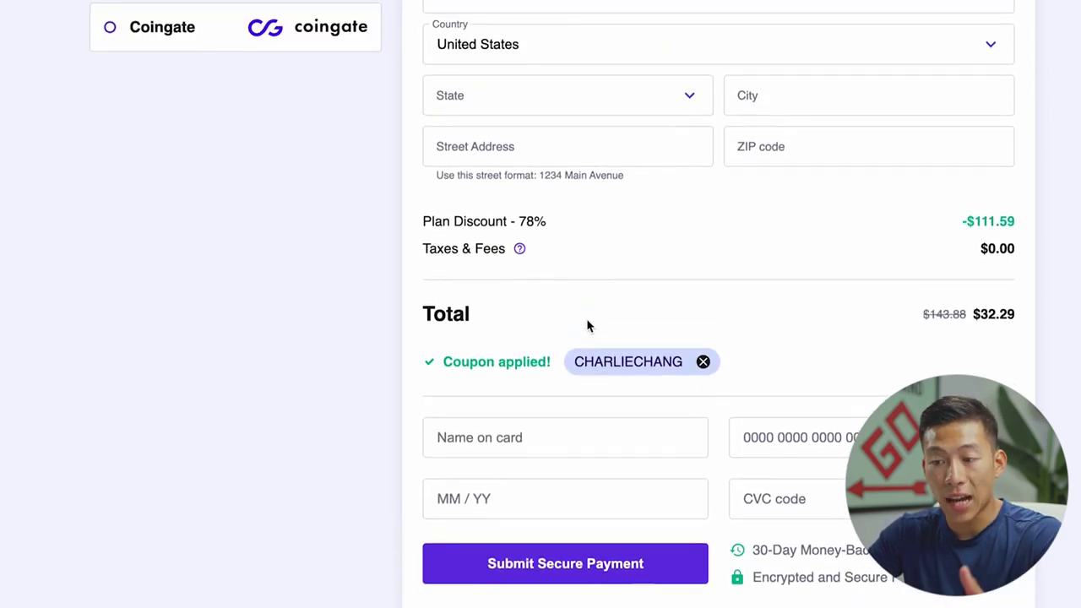
{"action": "scroll", "coordinate": [589, 326], "scroll_direction": "down", "scroll_amount": 3}
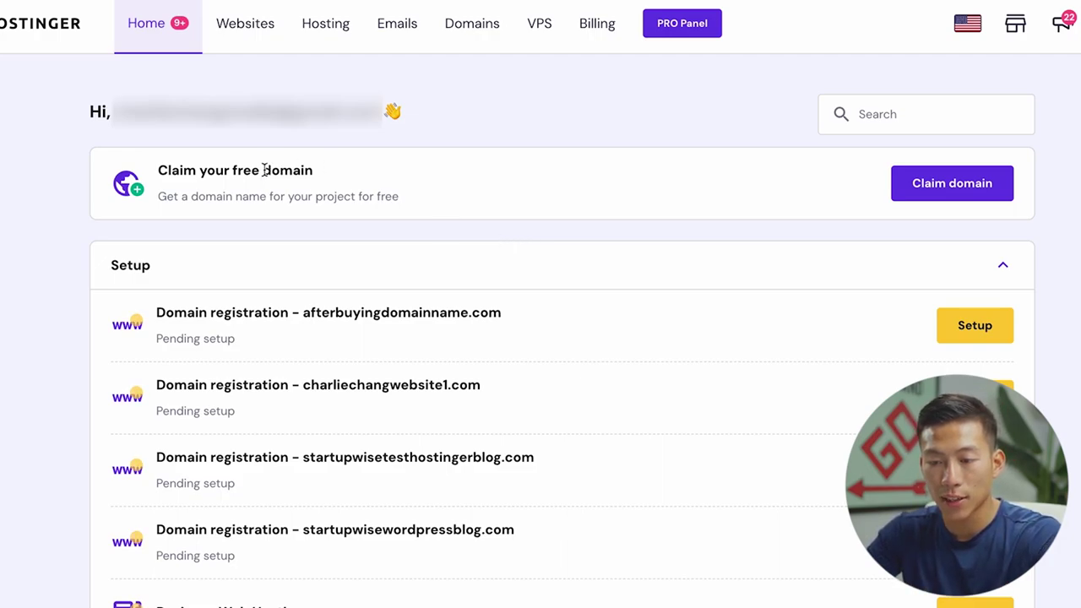
Claim the free domain startupwiseaiblog.com after confirming the .com ending is available
{"action": "left_click", "coordinate": [954, 194]}
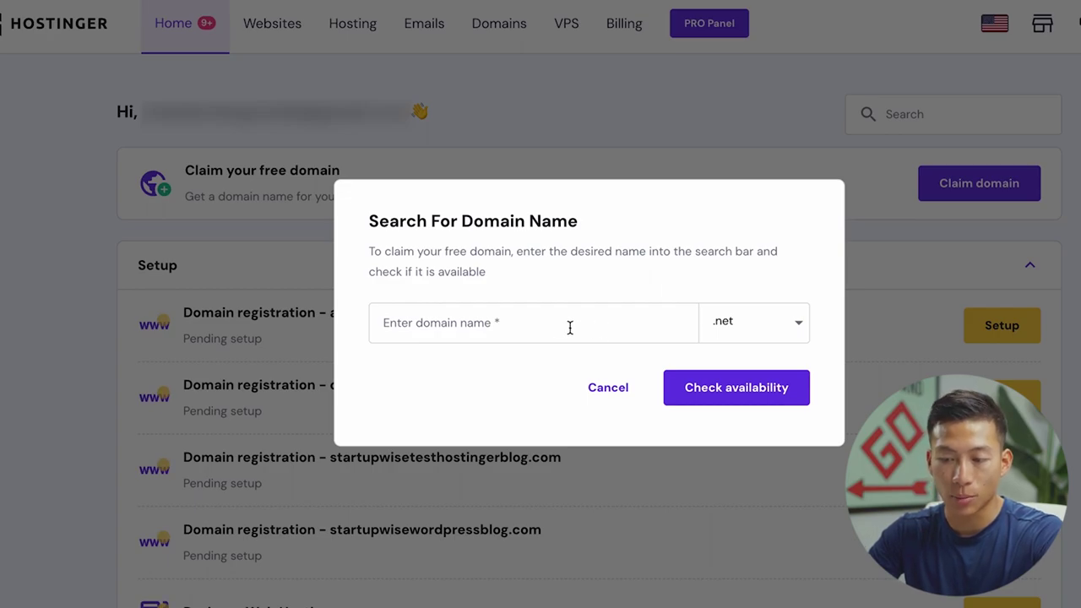
{"action": "left_click", "coordinate": [563, 326]}
{"action": "type", "text": "startupwiseaiblog"}
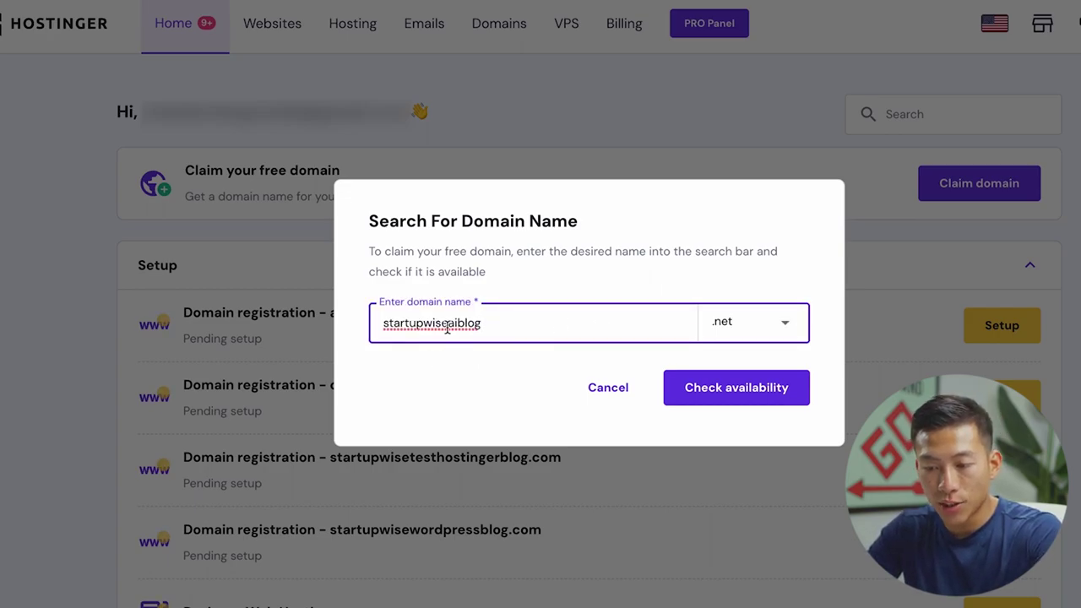
{"action": "left_click", "coordinate": [751, 330]}
{"action": "left_click", "coordinate": [750, 445]}
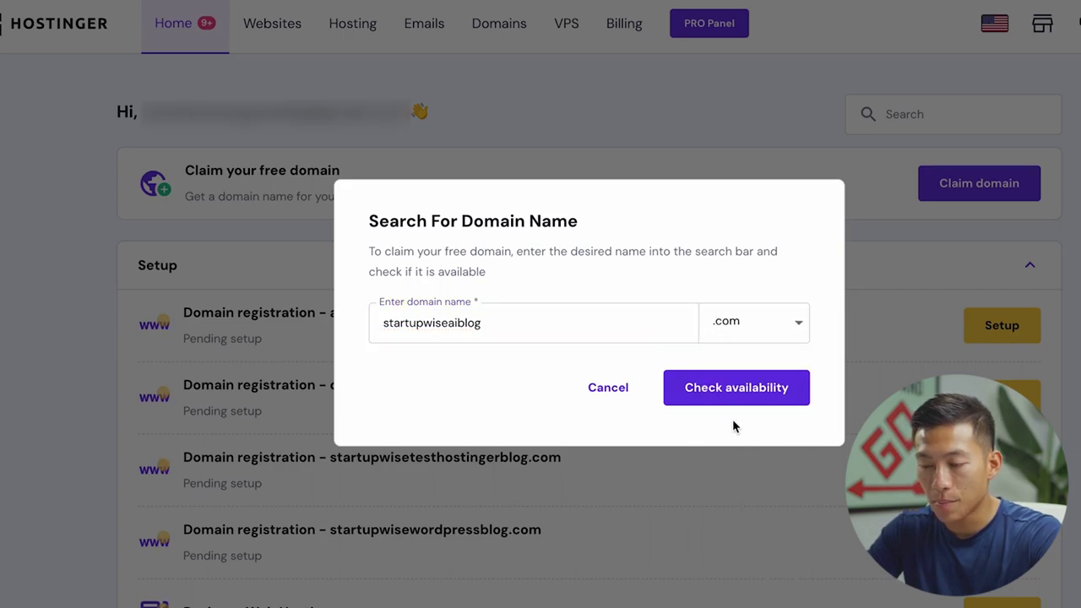
{"action": "left_click", "coordinate": [731, 393]}
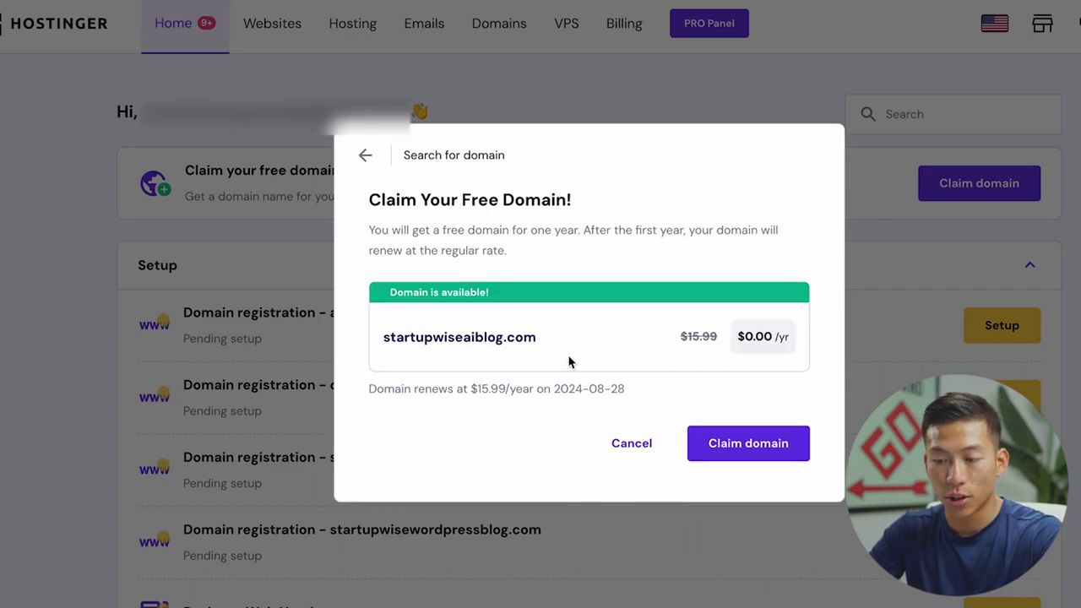
{"action": "left_click", "coordinate": [748, 445]}
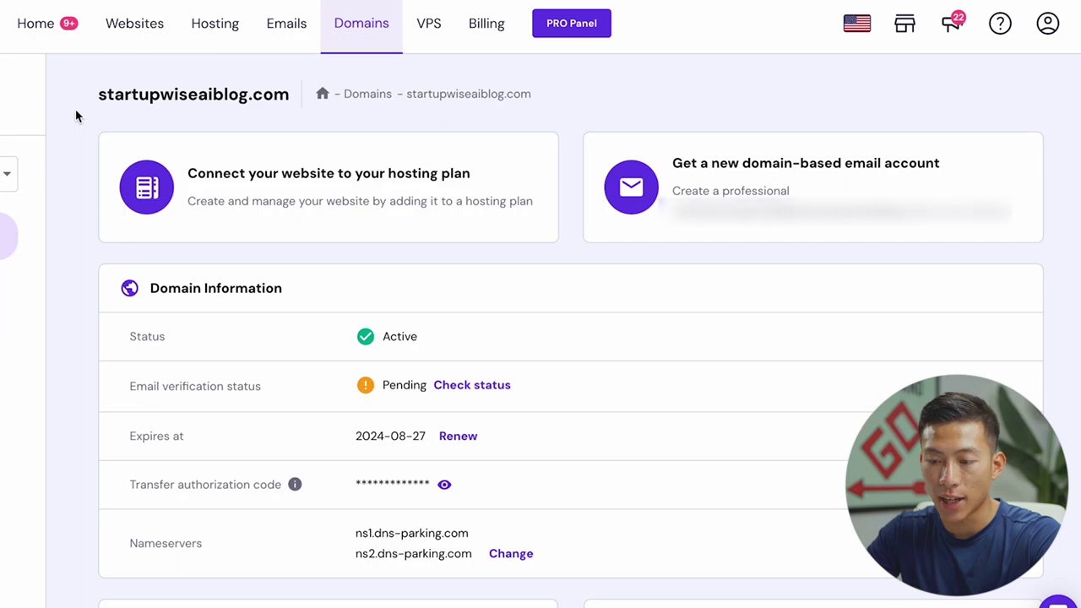
Set up Premium Web Hosting as a new Hostinger Builder with AI site on startupwiseaiblog.com
{"action": "left_click", "coordinate": [42, 28]}
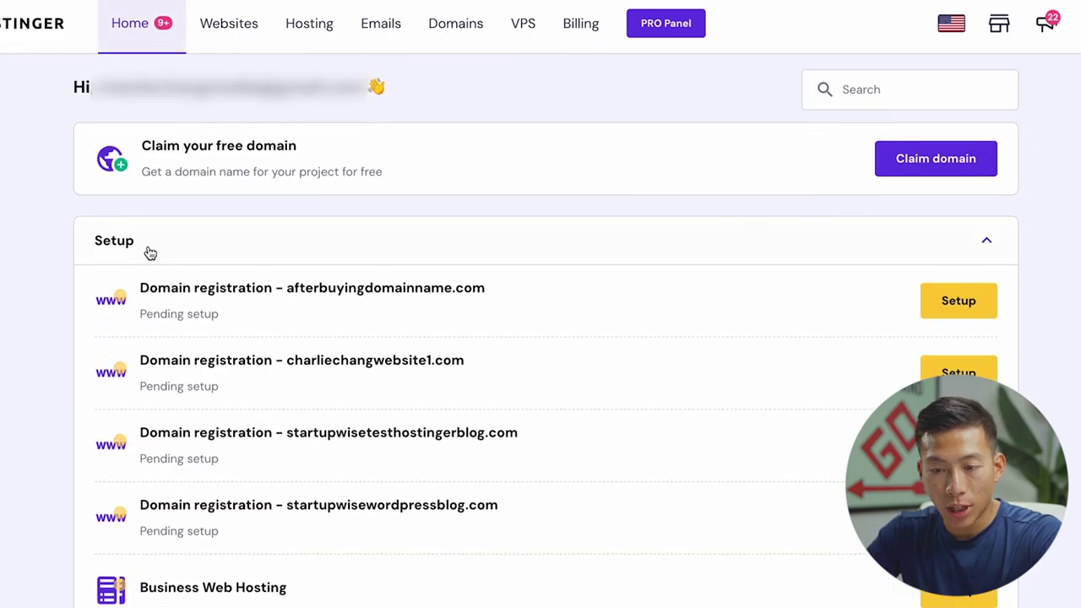
{"action": "scroll", "coordinate": [199, 249], "scroll_direction": "down", "scroll_amount": 3}
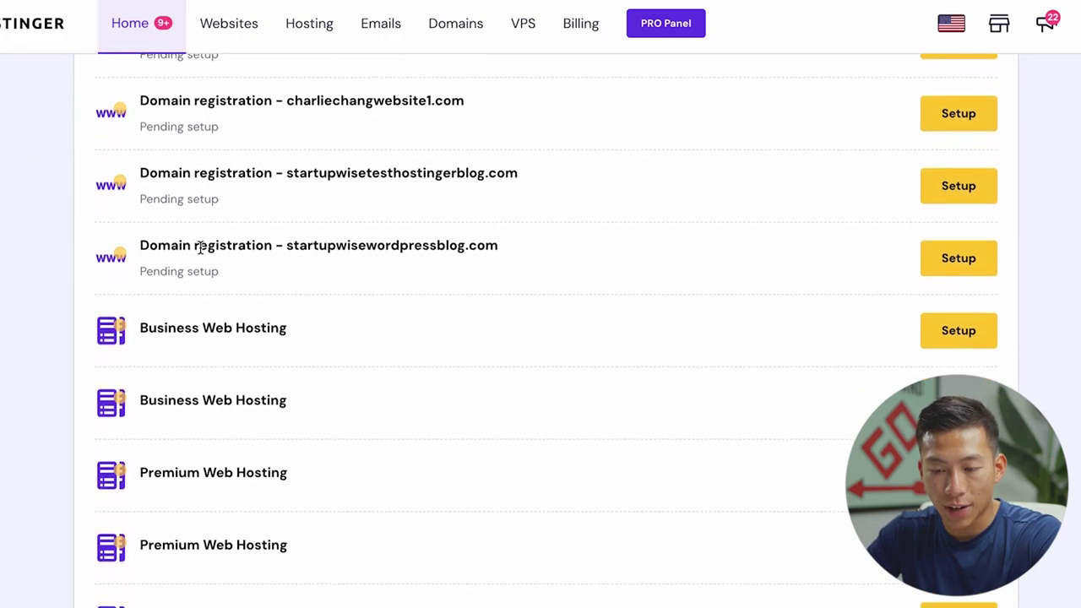
{"action": "scroll", "coordinate": [200, 247], "scroll_direction": "down", "scroll_amount": 2}
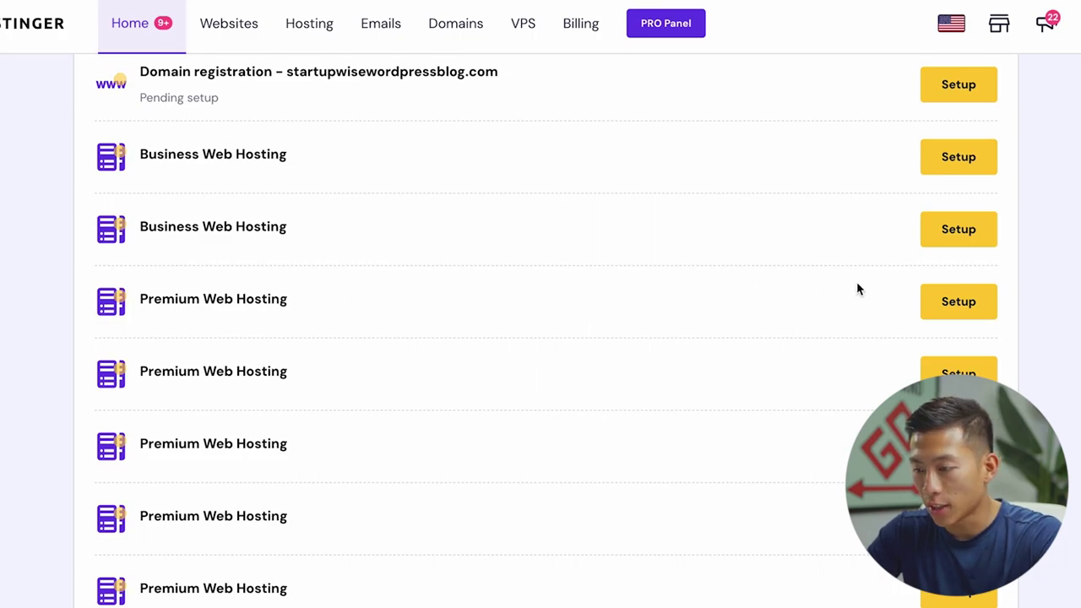
{"action": "left_click", "coordinate": [958, 297]}
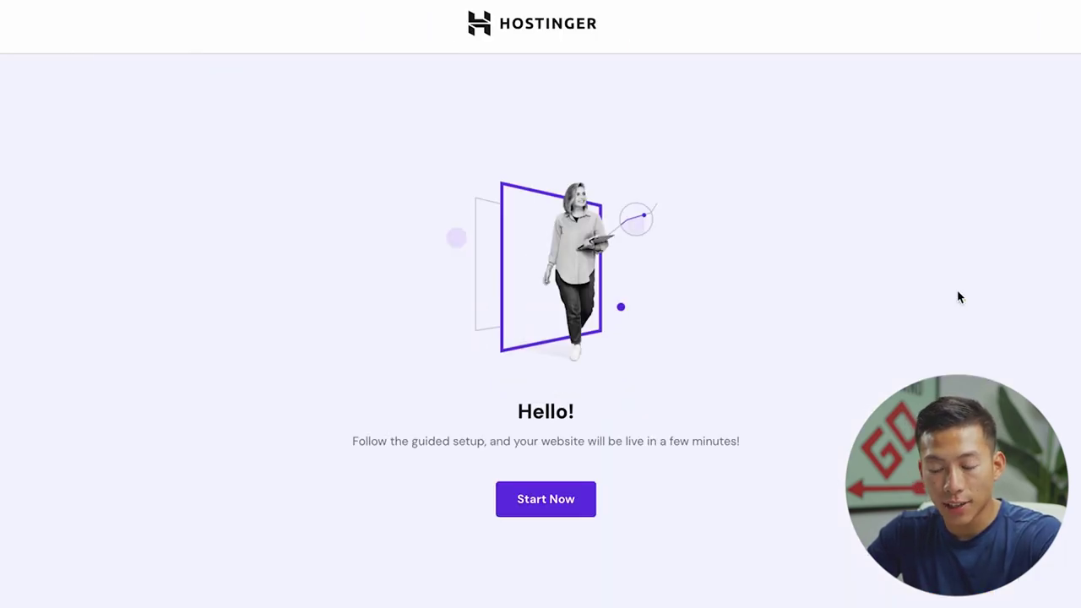
{"action": "left_click", "coordinate": [575, 492]}
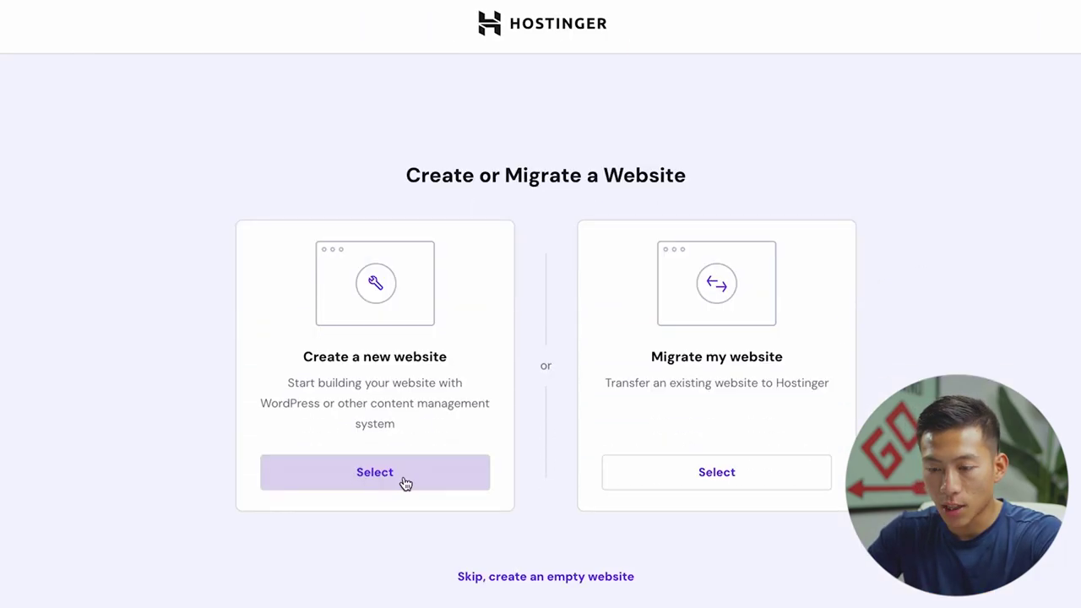
{"action": "left_click", "coordinate": [405, 482]}
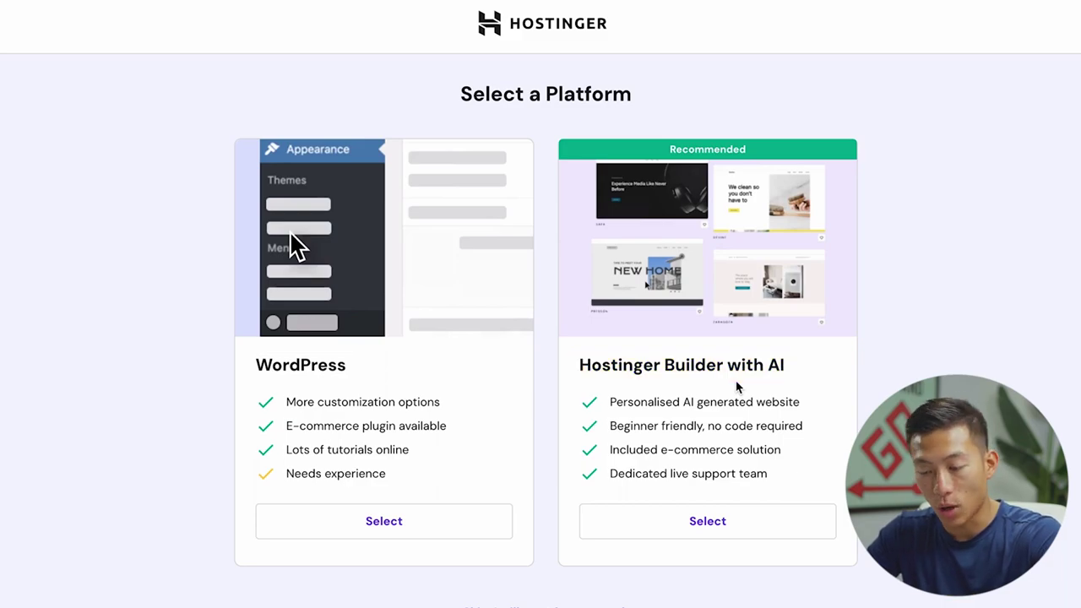
{"action": "left_click", "coordinate": [717, 519]}
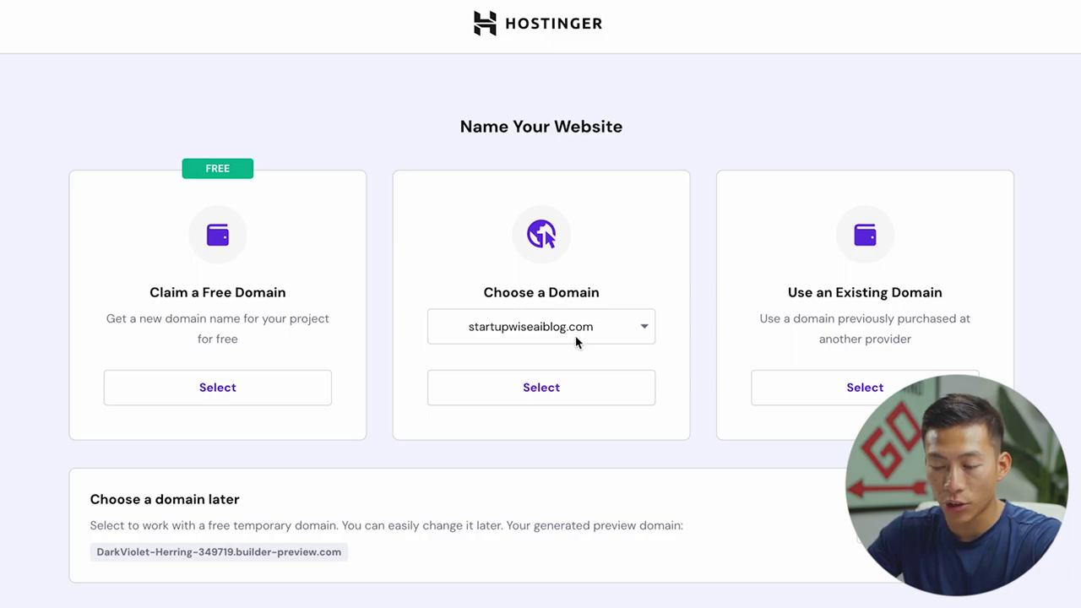
{"action": "left_click", "coordinate": [568, 392]}
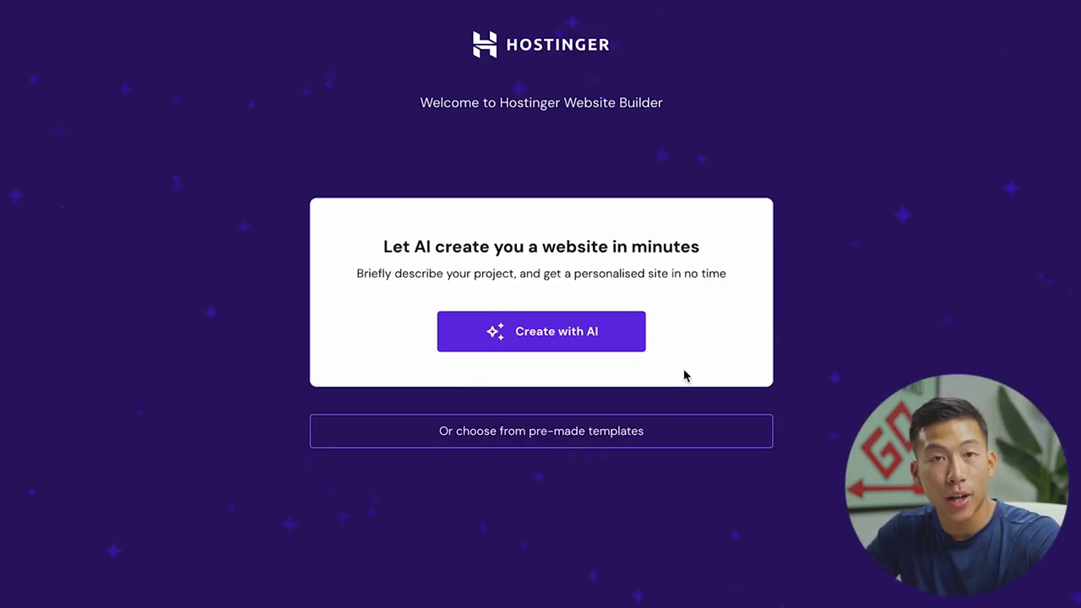
Generate the StartupWiseAIBlog site with AI, choosing Blog as the website type
{"action": "left_click", "coordinate": [620, 335]}
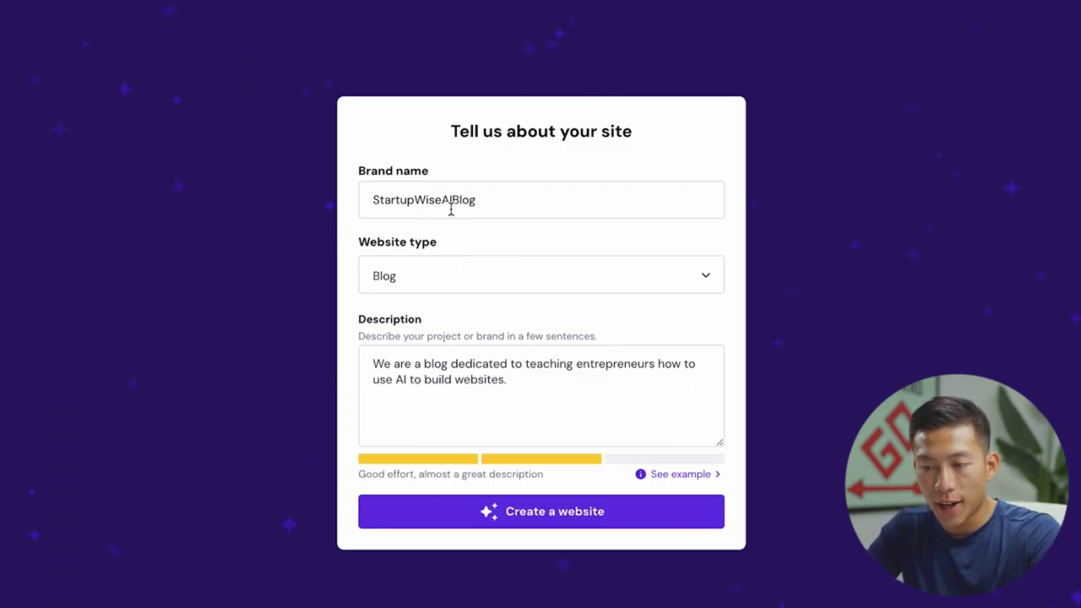
{"action": "left_click", "coordinate": [460, 275]}
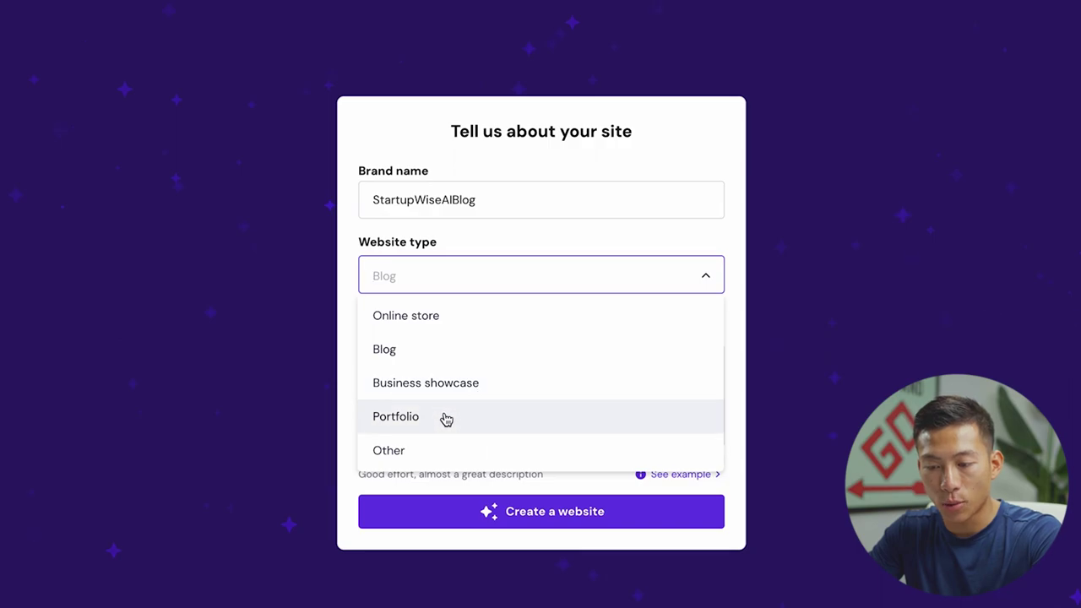
{"action": "left_click", "coordinate": [426, 363]}
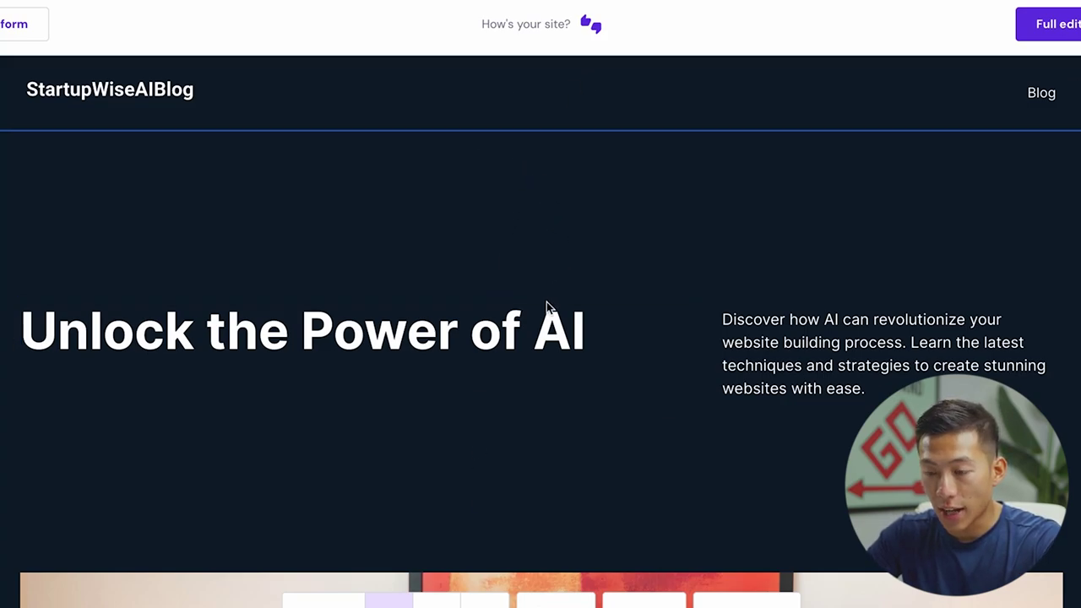
Preview the generated site, try template 2, then settle on template 3 and browse font styles
{"action": "scroll", "coordinate": [513, 370], "scroll_direction": "down", "scroll_amount": 15}
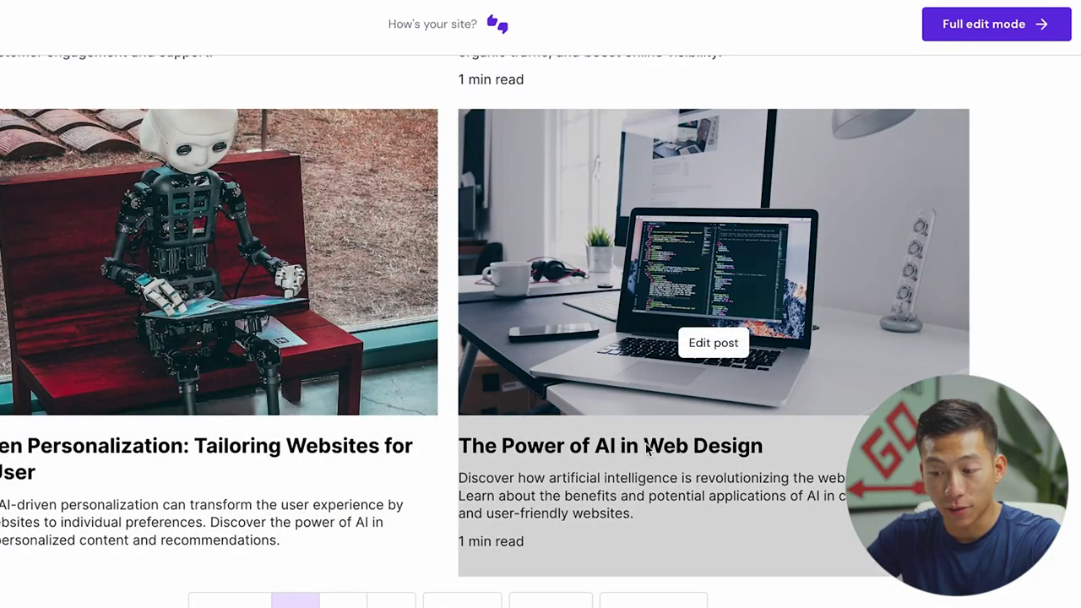
{"action": "scroll", "coordinate": [568, 463], "scroll_direction": "down", "scroll_amount": 4}
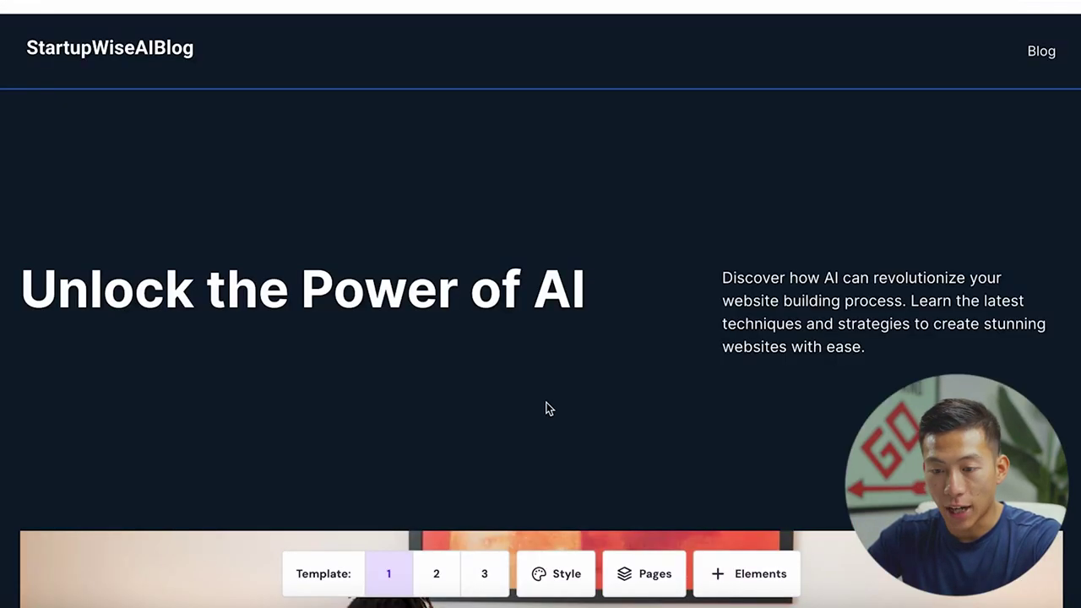
{"action": "scroll", "coordinate": [545, 406], "scroll_direction": "down", "scroll_amount": 5}
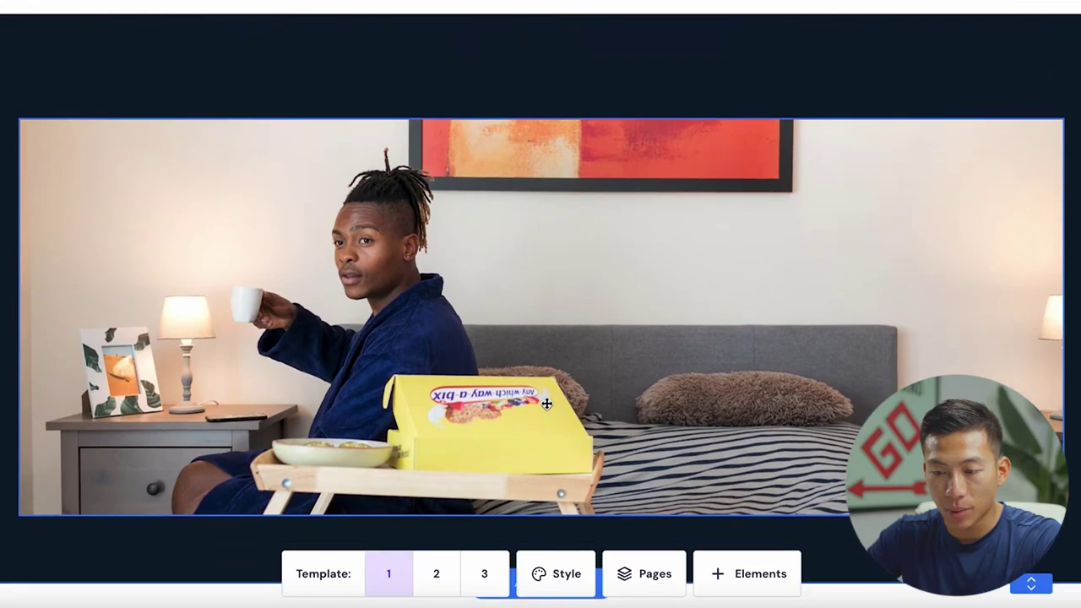
{"action": "left_click", "coordinate": [434, 579]}
{"action": "left_click", "coordinate": [484, 574]}
{"action": "left_click", "coordinate": [554, 574]}
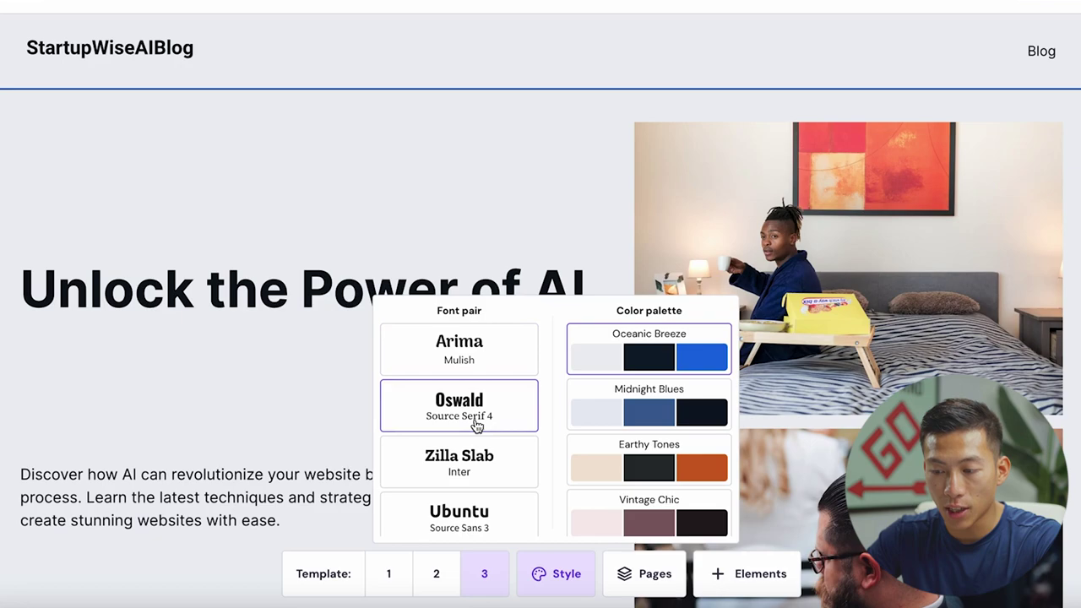
{"action": "left_click", "coordinate": [647, 573]}
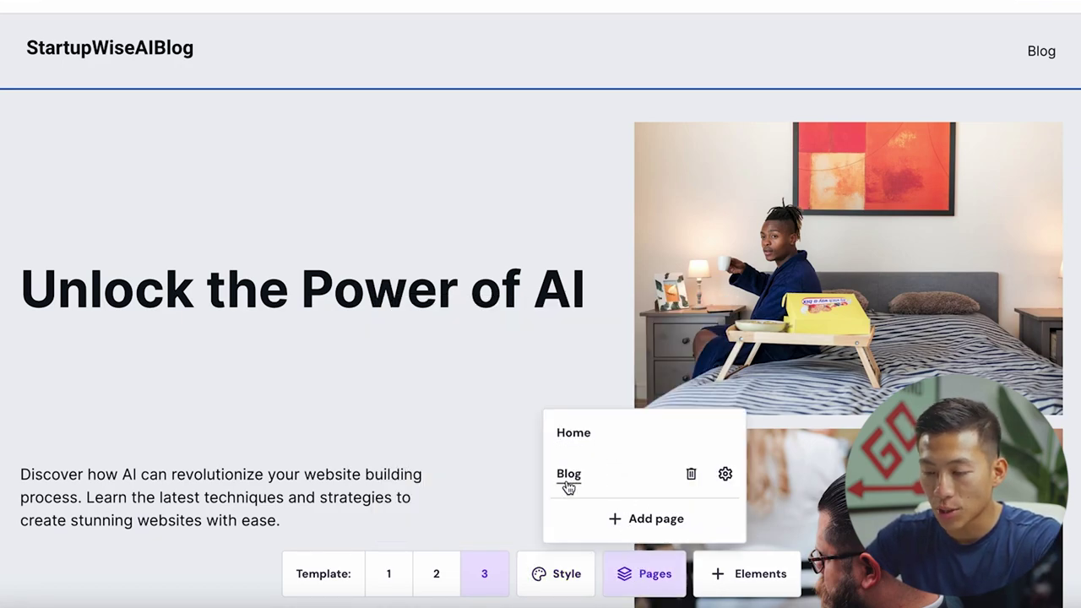
Add a Contact page and a second Blog page to the site
{"action": "left_click", "coordinate": [639, 519]}
{"action": "left_click", "coordinate": [144, 342]}
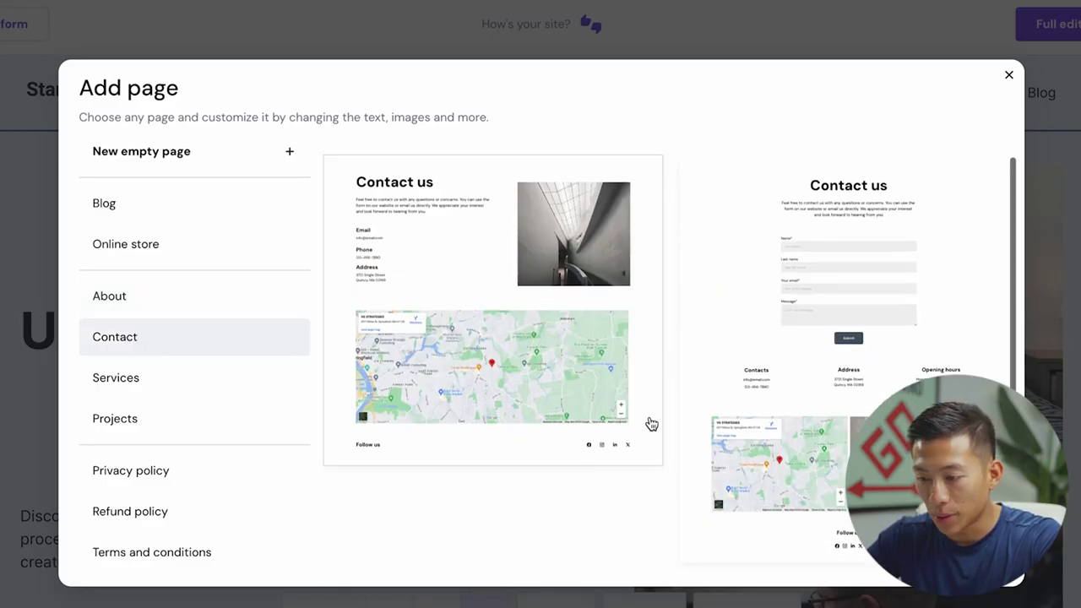
{"action": "scroll", "coordinate": [649, 424], "scroll_direction": "down", "scroll_amount": 1}
{"action": "left_click", "coordinate": [832, 328]}
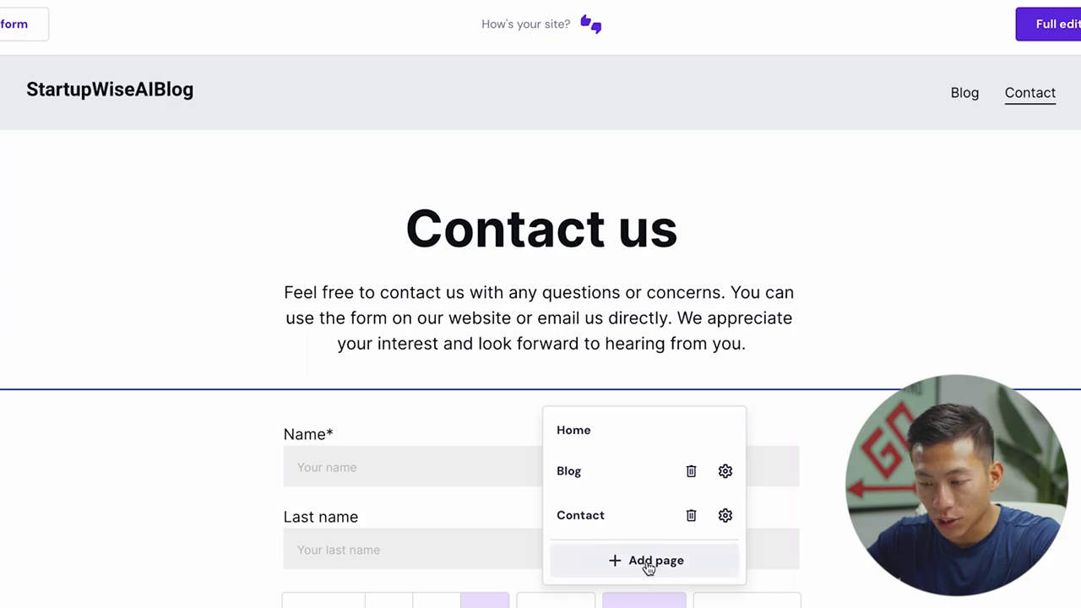
{"action": "left_click", "coordinate": [649, 560]}
{"action": "left_click", "coordinate": [163, 203]}
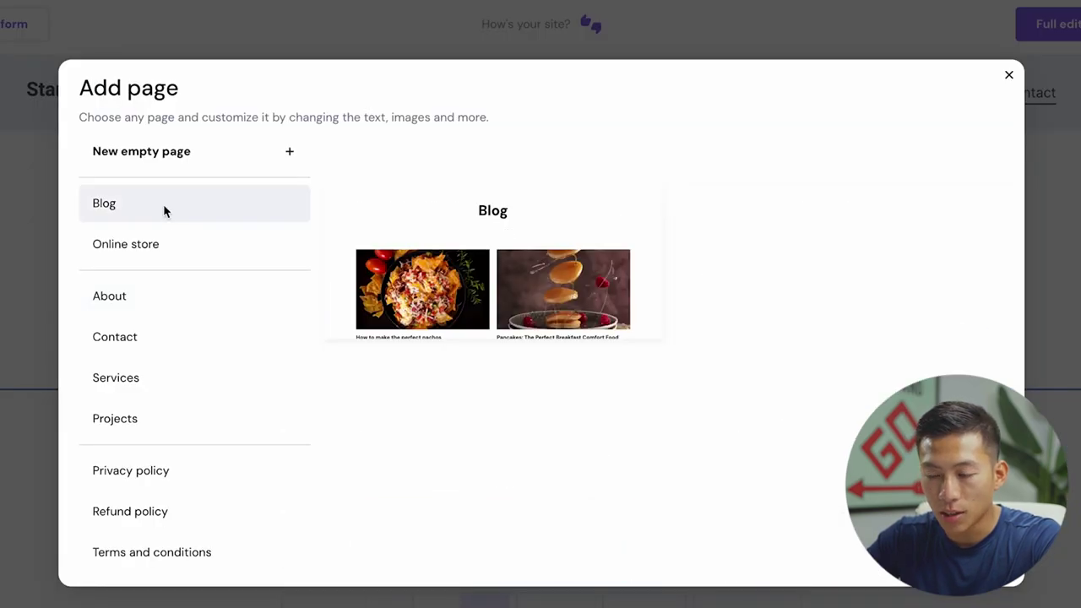
{"action": "left_click", "coordinate": [463, 250]}
Rename the second Blog page to AI in its page settings
{"action": "left_click", "coordinate": [644, 601]}
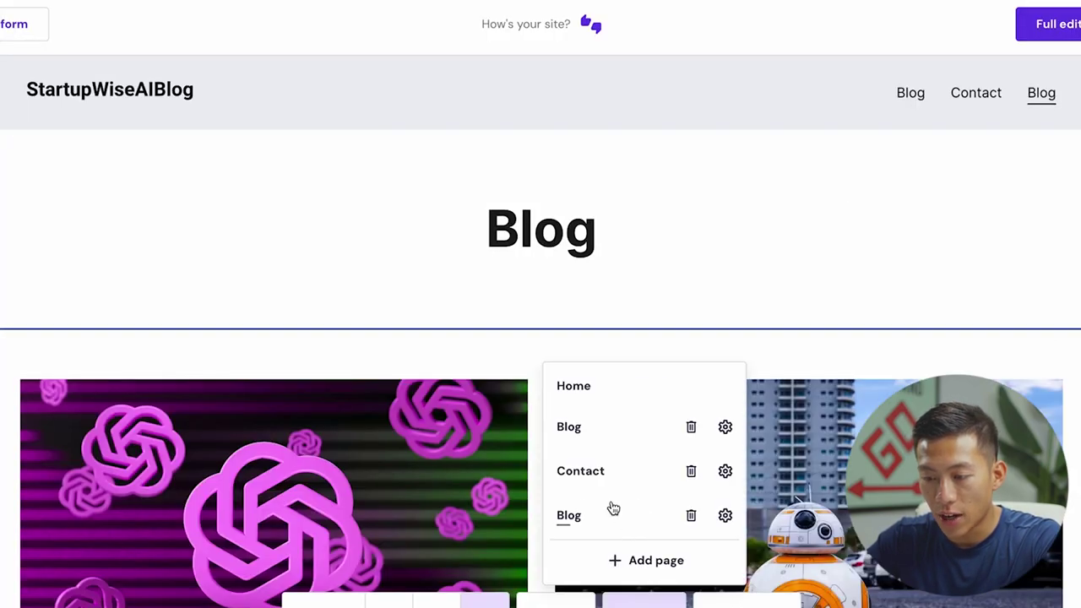
{"action": "left_click", "coordinate": [725, 521]}
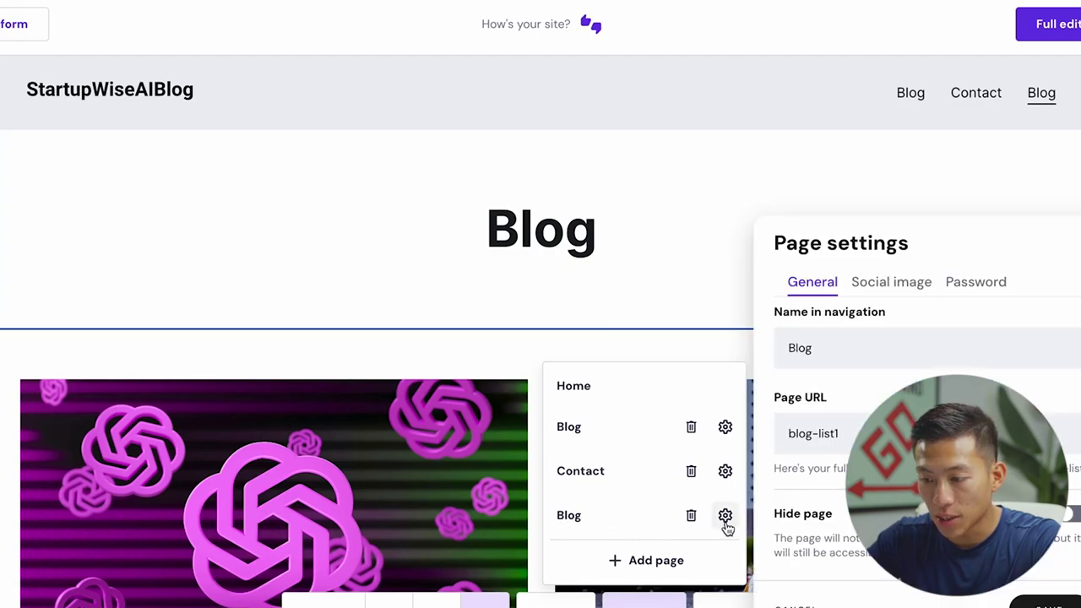
{"action": "double_click", "coordinate": [854, 349]}
{"action": "type", "text": "AI"}
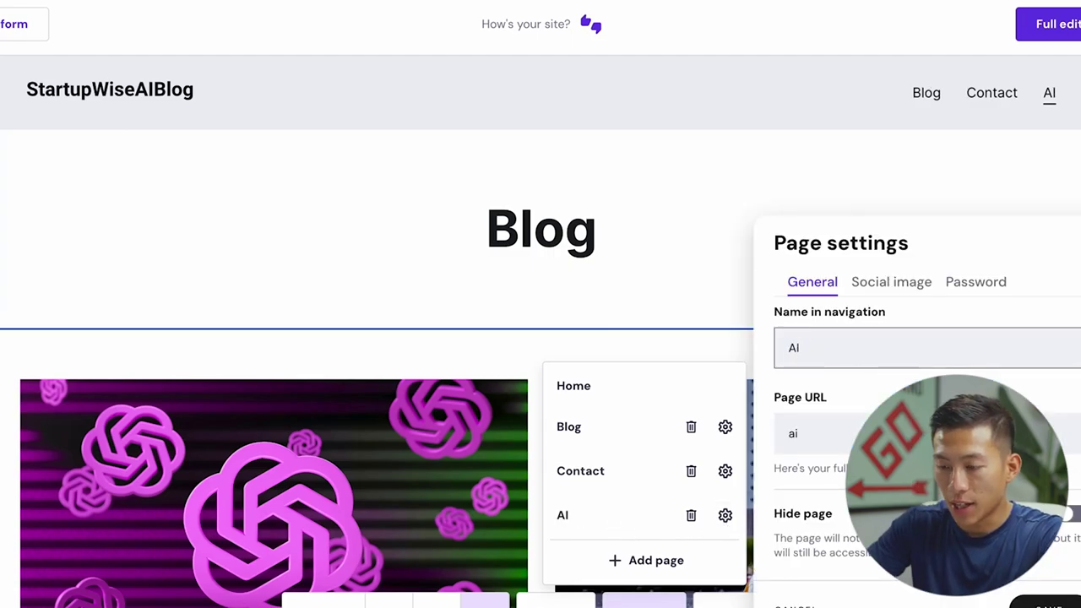
{"action": "left_click", "coordinate": [1035, 601]}
Change the AI page's heading from Blog to AI
{"action": "left_click", "coordinate": [543, 233]}
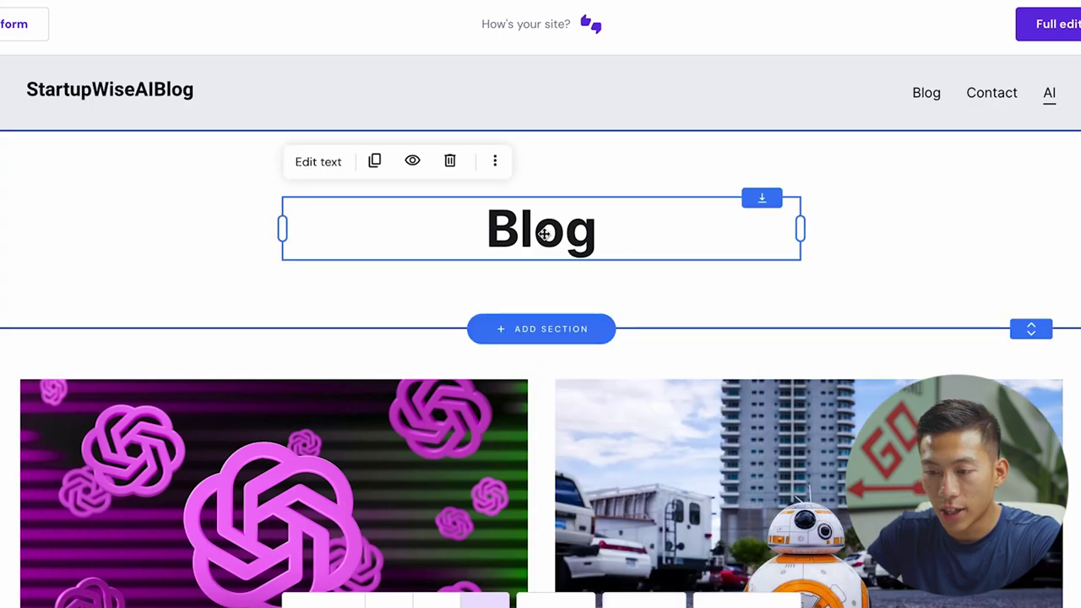
{"action": "left_click", "coordinate": [341, 172]}
{"action": "double_click", "coordinate": [511, 224]}
{"action": "type", "text": "AI"}
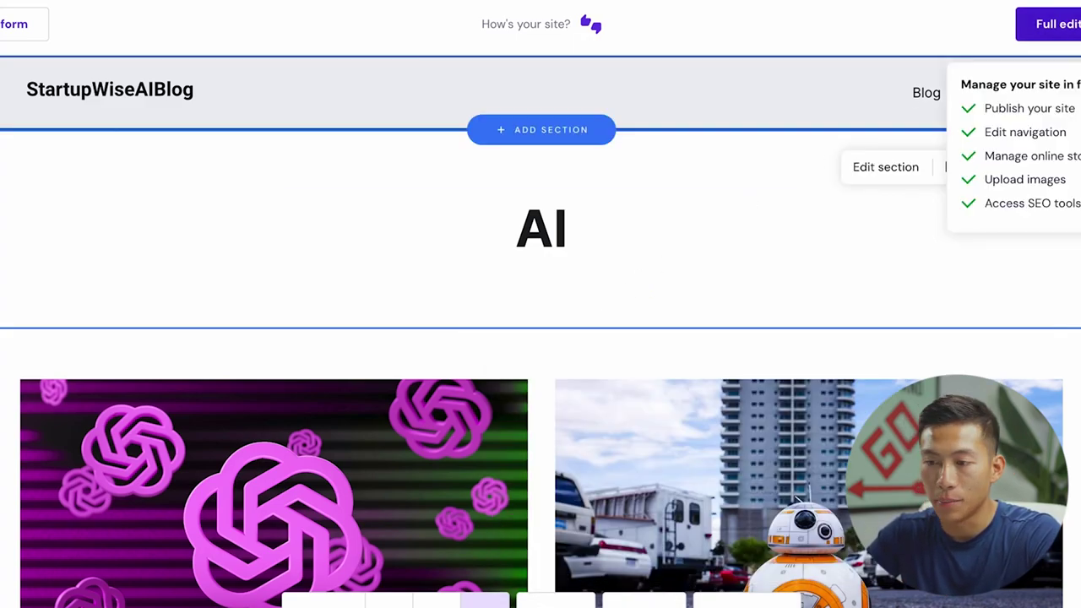
Switch to full edit mode and close the setup progress checklist
{"action": "left_click", "coordinate": [1047, 24]}
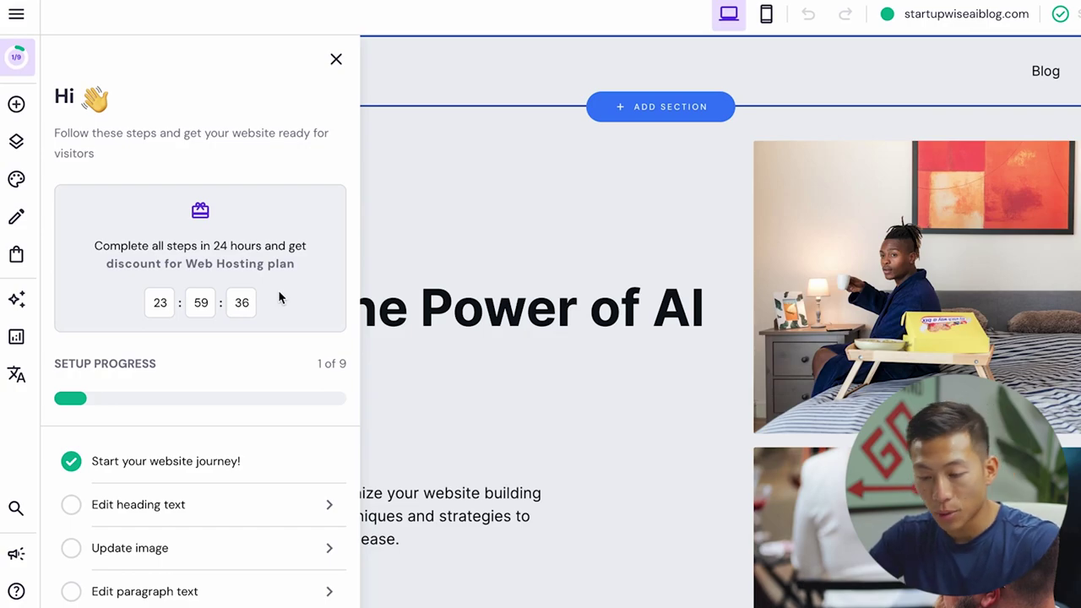
{"action": "scroll", "coordinate": [234, 429], "scroll_direction": "down", "scroll_amount": 3}
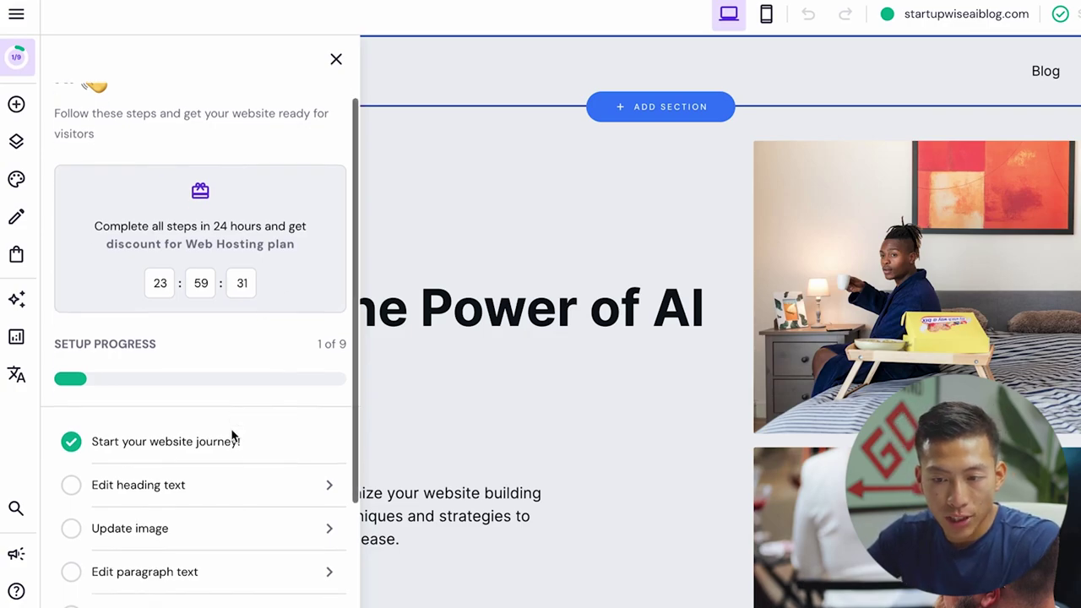
{"action": "left_click", "coordinate": [546, 80]}
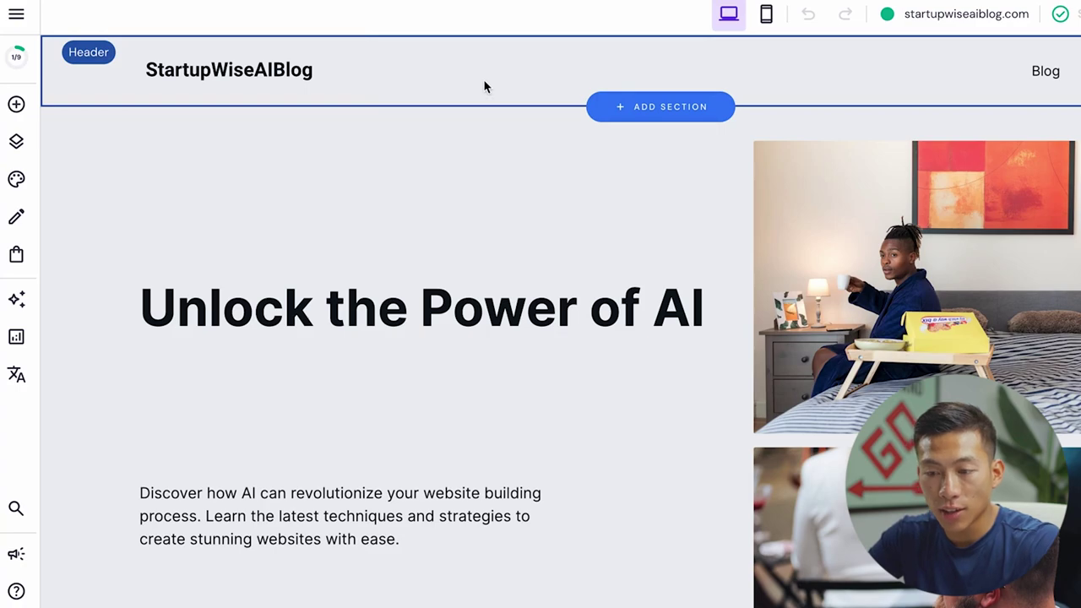
Move the hero heading to the top, the paragraph under it, and both photos side by side below
{"action": "left_click", "coordinate": [458, 336]}
{"action": "left_click_drag", "start_coordinate": [458, 336], "coordinate": [458, 211]}
{"action": "left_click_drag", "start_coordinate": [379, 484], "coordinate": [369, 240]}
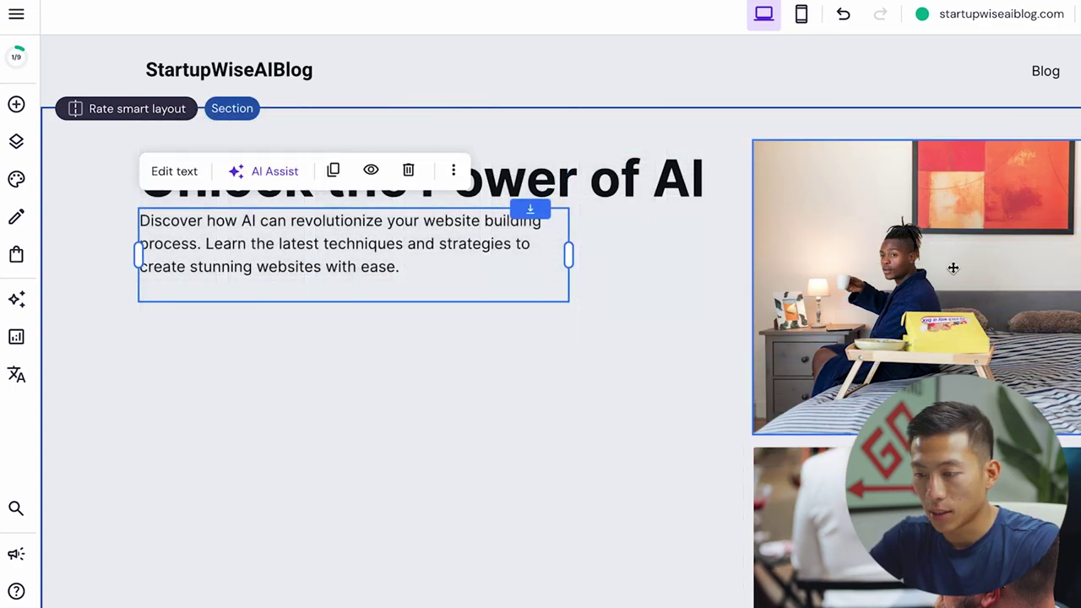
{"action": "left_click_drag", "start_coordinate": [946, 268], "coordinate": [384, 450]}
{"action": "left_click_drag", "start_coordinate": [811, 523], "coordinate": [810, 401]}
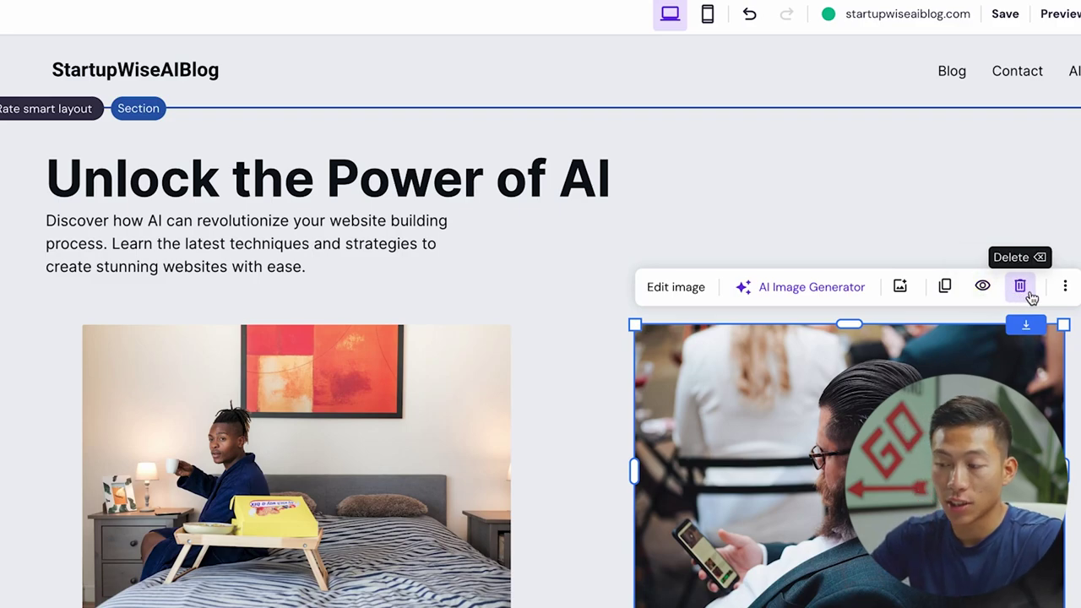
Add the 'Quality, not quantity' About section to the home page
{"action": "scroll", "coordinate": [553, 373], "scroll_direction": "down", "scroll_amount": 7}
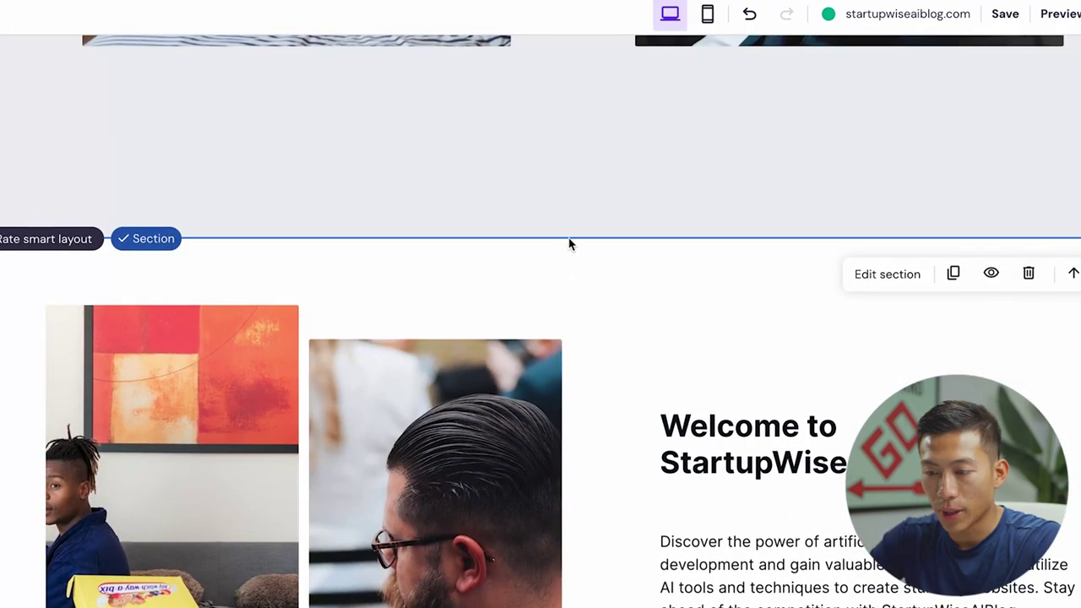
{"action": "left_click", "coordinate": [571, 240]}
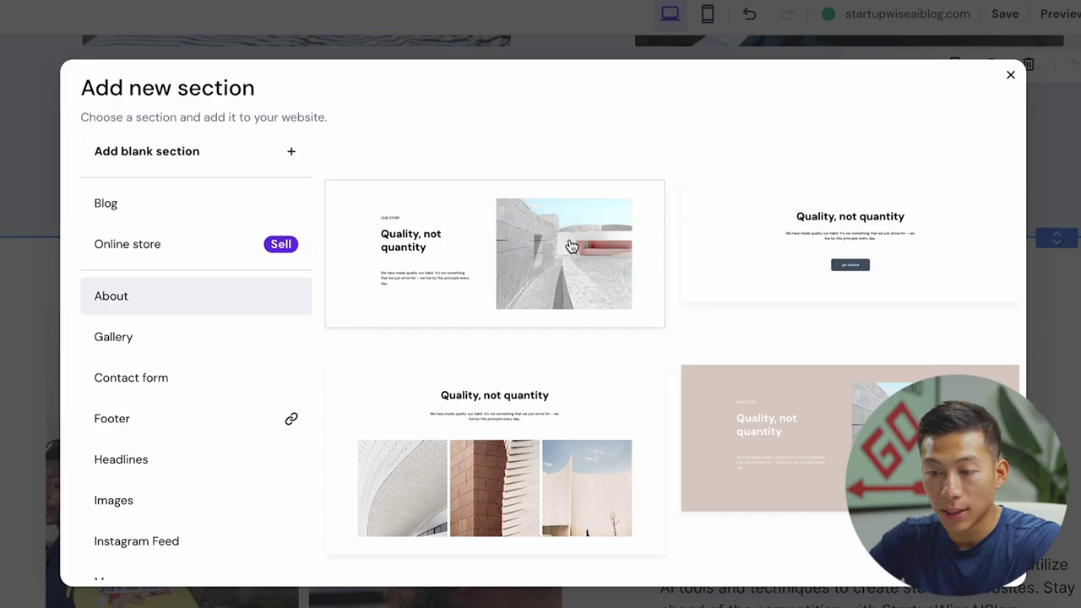
{"action": "left_click", "coordinate": [502, 261]}
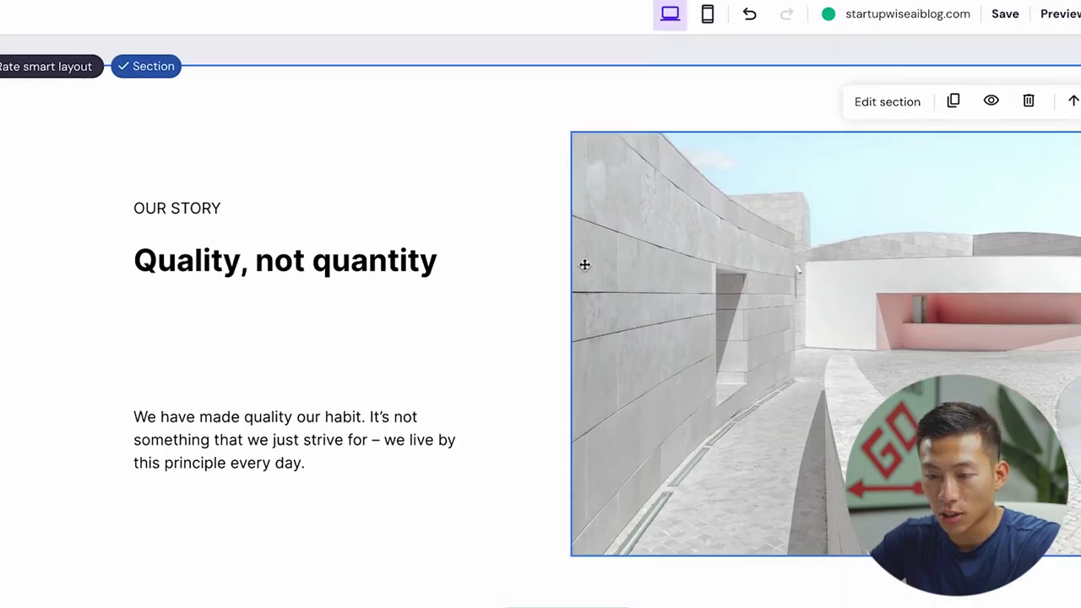
Set the 'Quality, not quantity' heading style to Heading 1 at 60px
{"action": "left_click", "coordinate": [283, 263]}
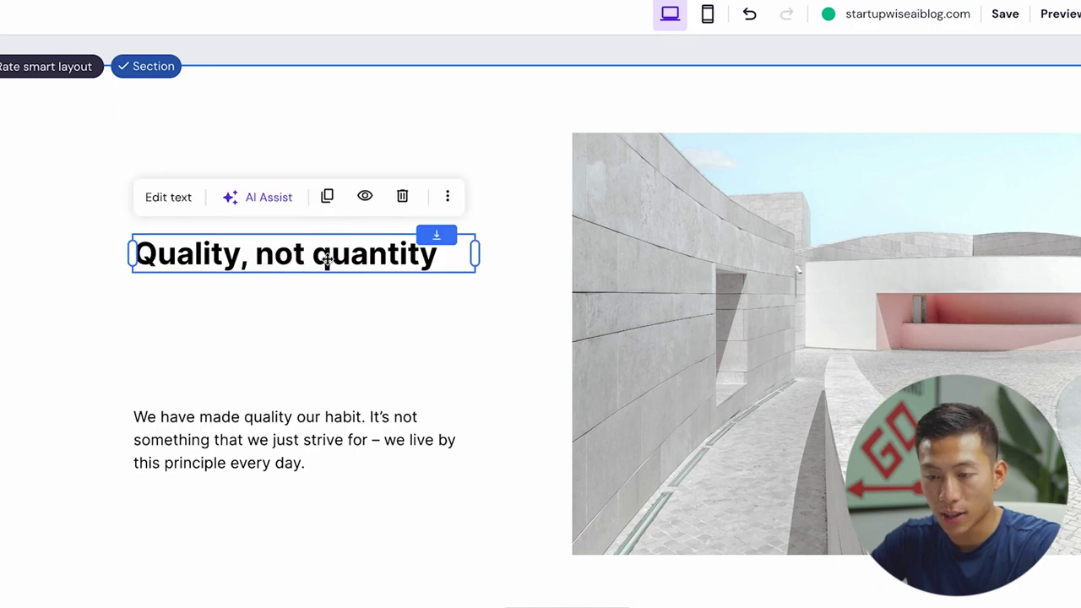
{"action": "left_click", "coordinate": [169, 210]}
{"action": "left_click", "coordinate": [242, 203]}
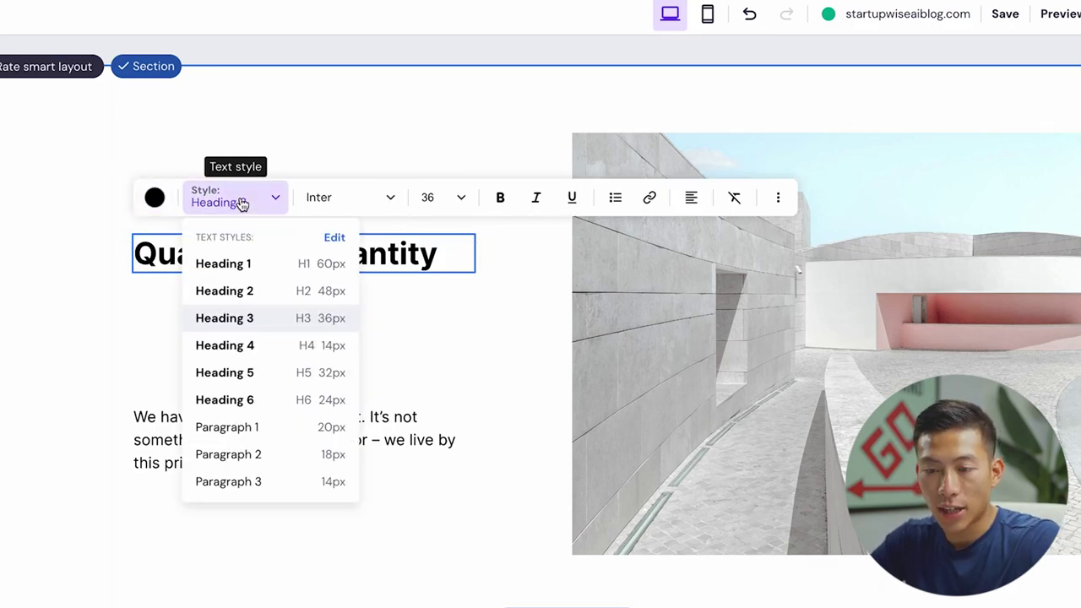
{"action": "left_click", "coordinate": [247, 264]}
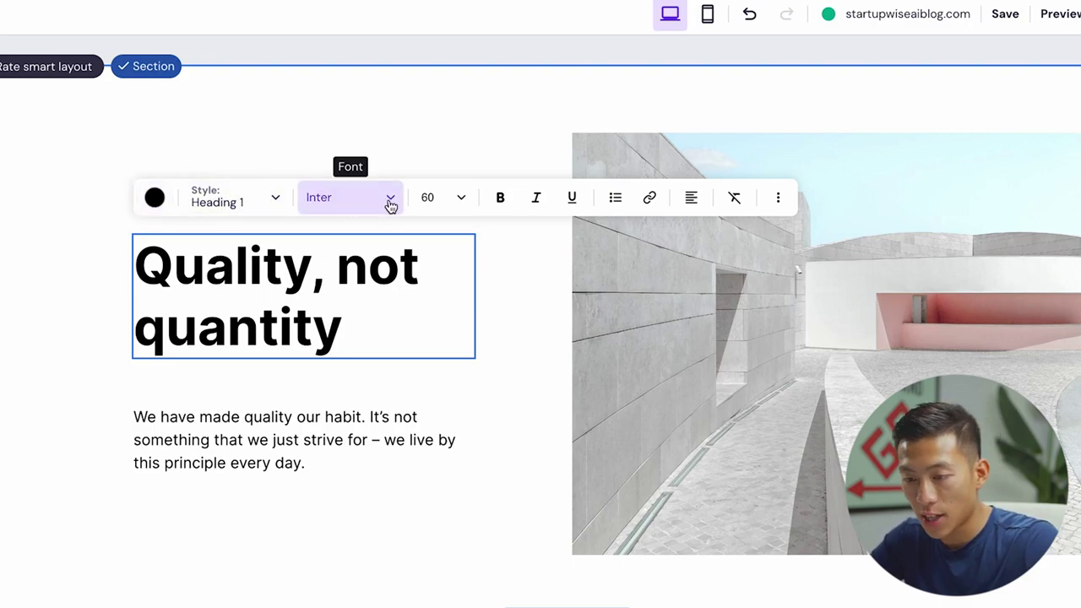
Add a Services page from the Our services template and save its page settings
{"action": "key", "text": "Escape"}
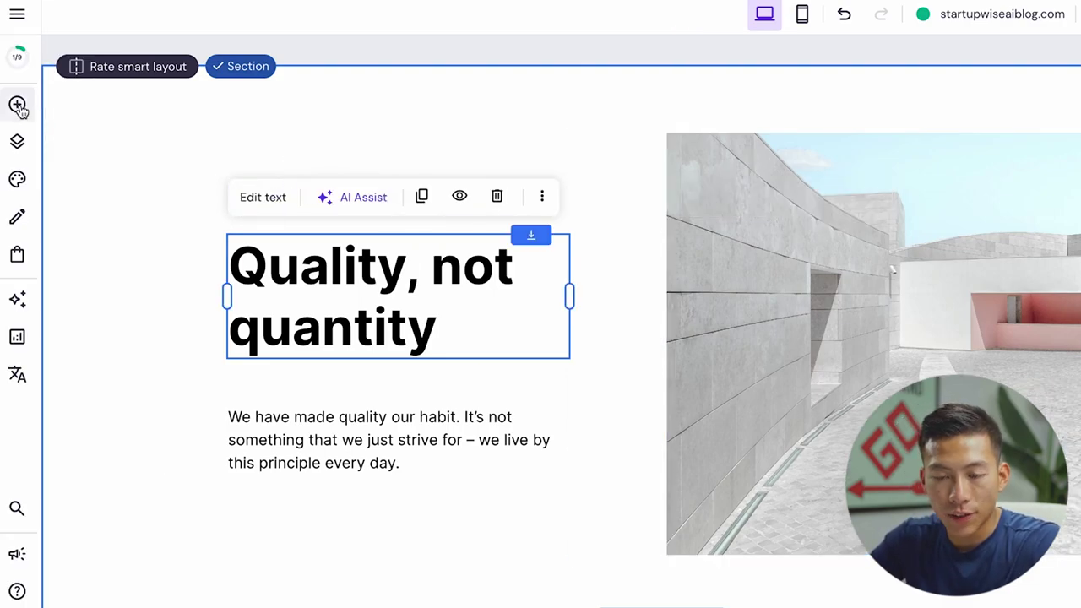
{"action": "left_click", "coordinate": [18, 107]}
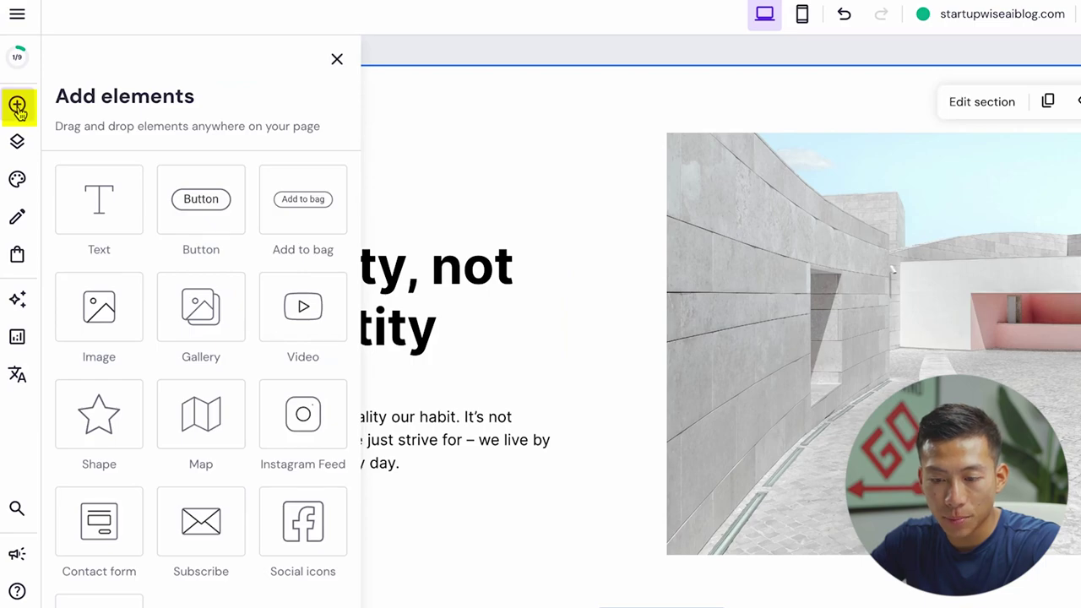
{"action": "scroll", "coordinate": [151, 379], "scroll_direction": "down", "scroll_amount": 1}
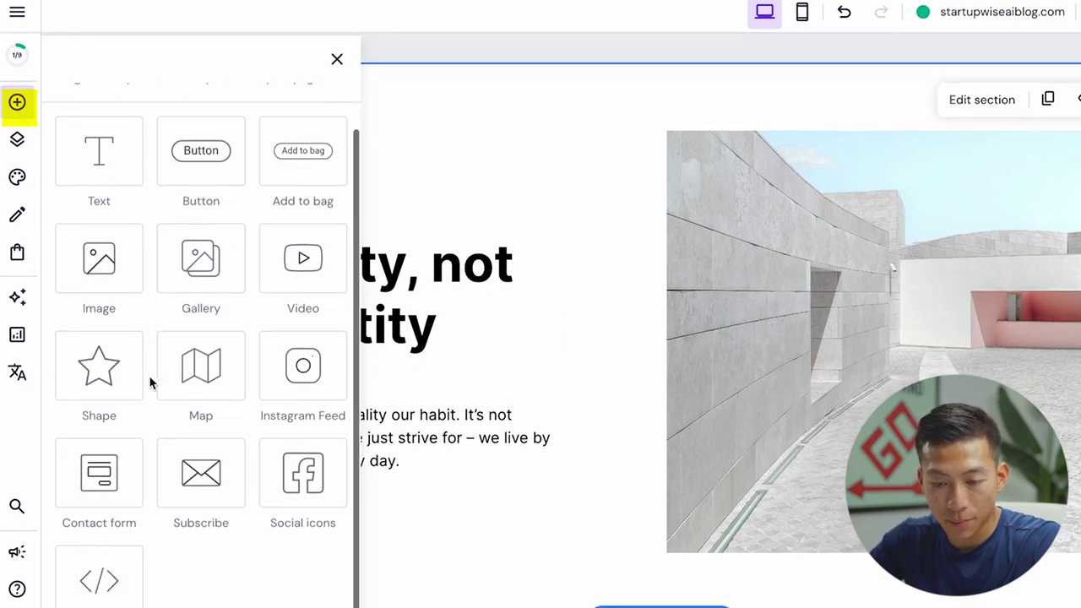
{"action": "scroll", "coordinate": [150, 382], "scroll_direction": "up", "scroll_amount": 1}
{"action": "left_click", "coordinate": [18, 141]}
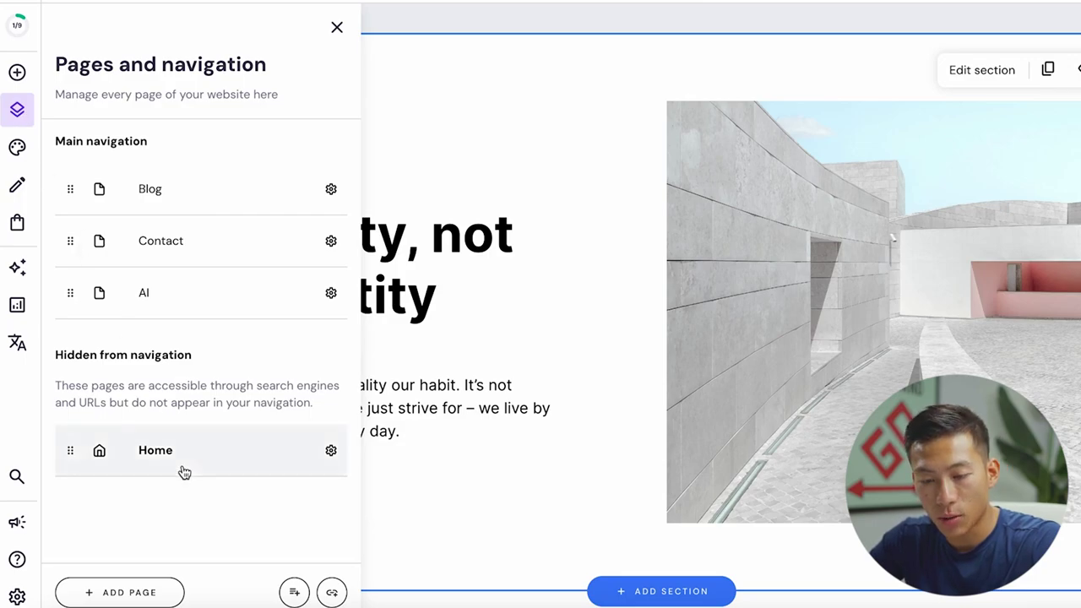
{"action": "left_click", "coordinate": [127, 593]}
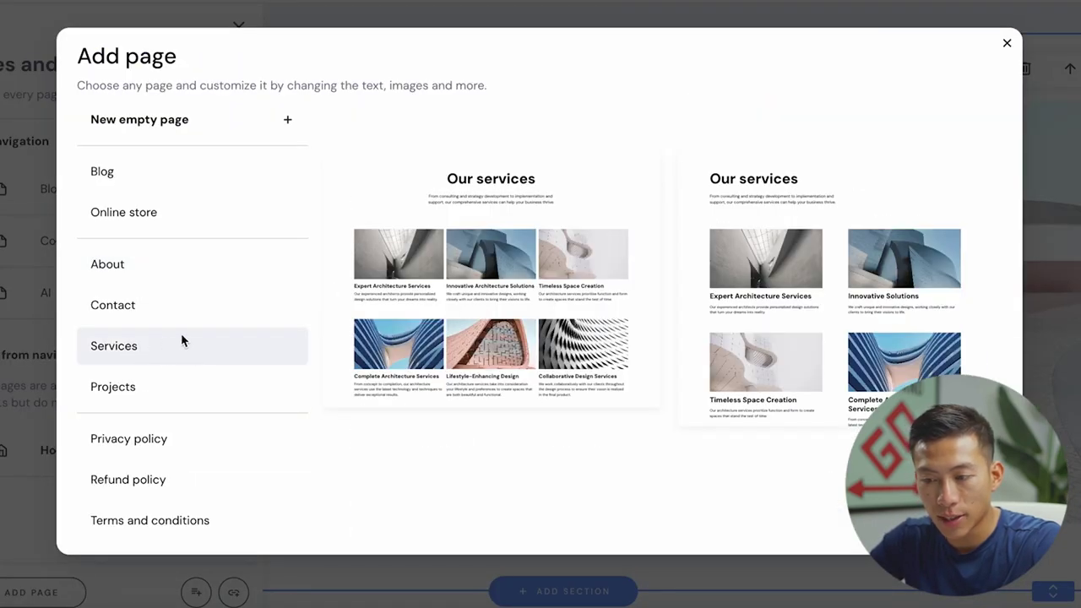
{"action": "left_click", "coordinate": [515, 302]}
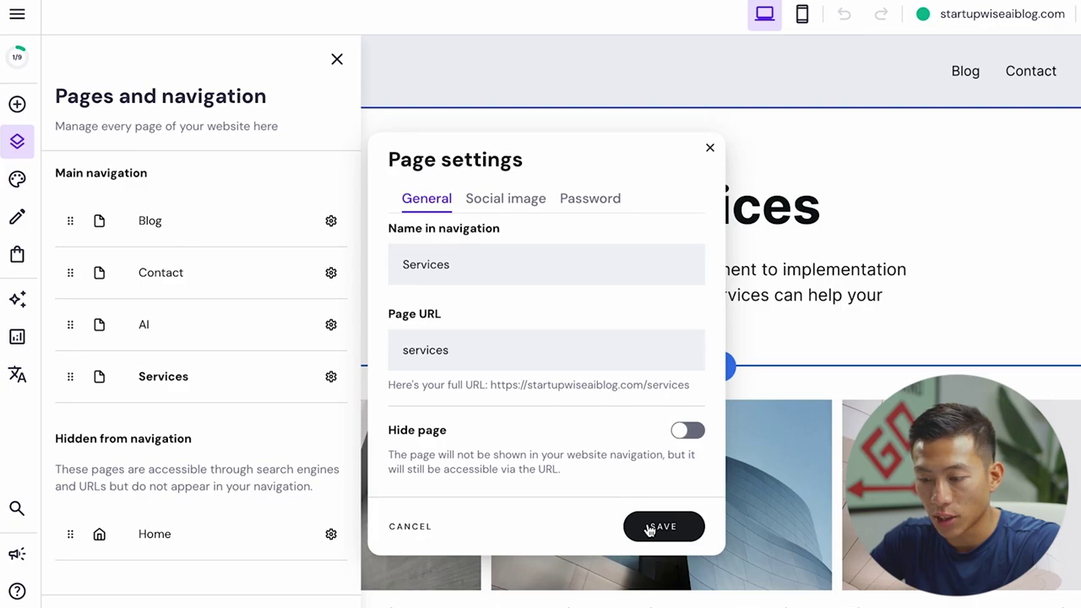
{"action": "left_click", "coordinate": [650, 528]}
Browse the Website styles font, button and animation settings
{"action": "left_click", "coordinate": [17, 179]}
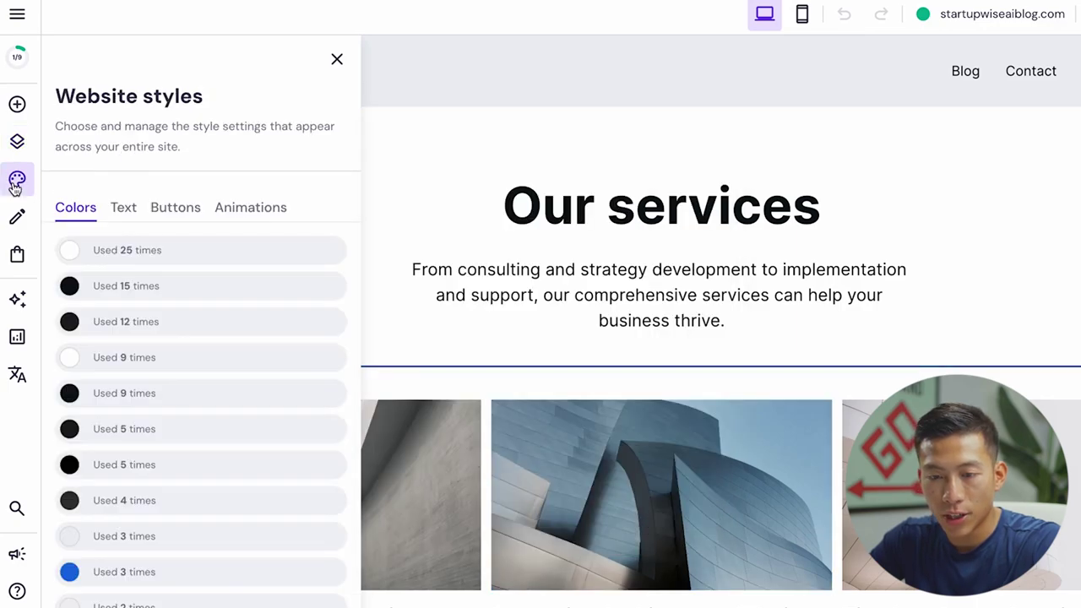
{"action": "scroll", "coordinate": [187, 411], "scroll_direction": "down", "scroll_amount": 2}
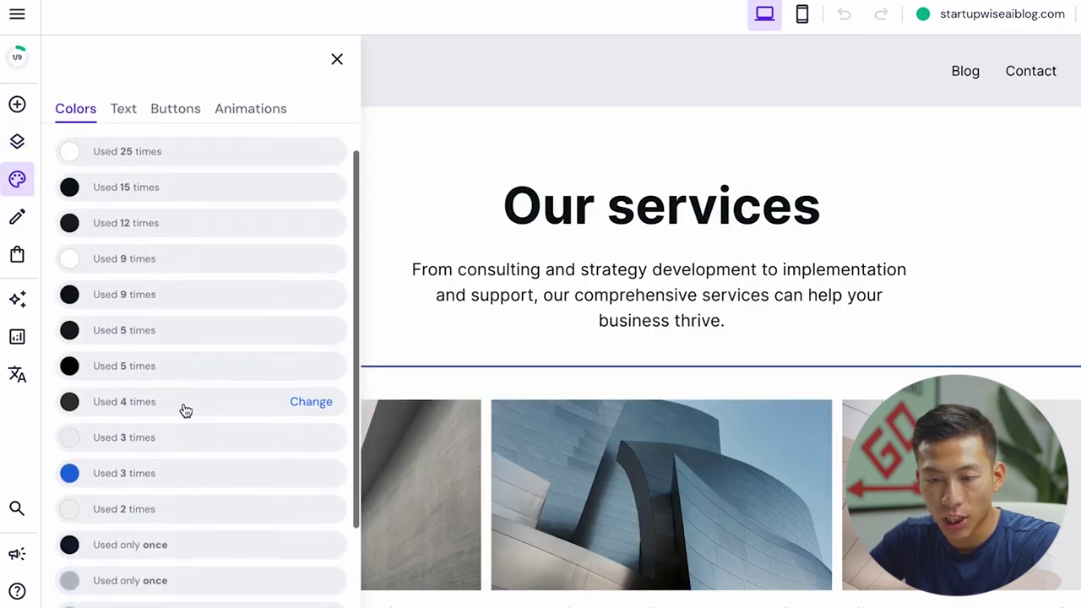
{"action": "scroll", "coordinate": [152, 287], "scroll_direction": "up", "scroll_amount": 1}
{"action": "left_click", "coordinate": [129, 175]}
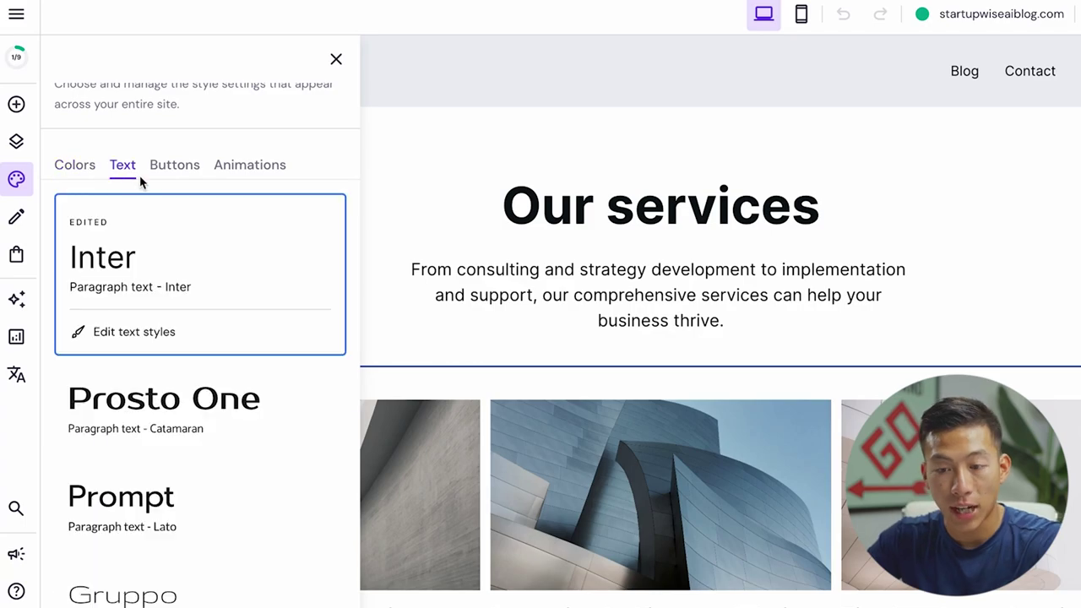
{"action": "left_click", "coordinate": [177, 168]}
{"action": "left_click", "coordinate": [240, 207]}
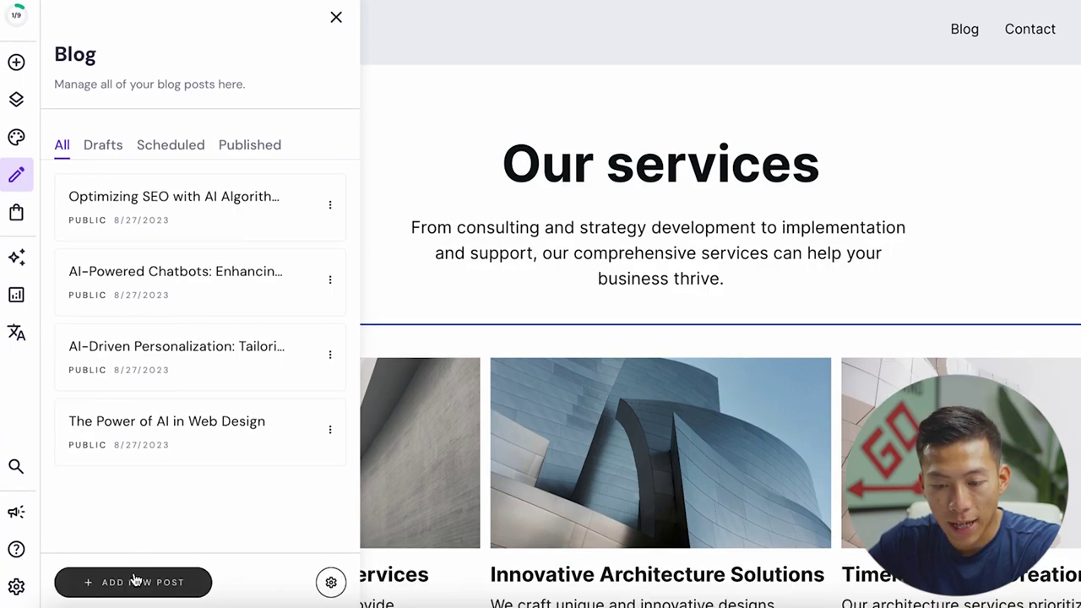
Add a new draft blog post 'Your blog post', then view the Online store offer
{"action": "left_click", "coordinate": [134, 582]}
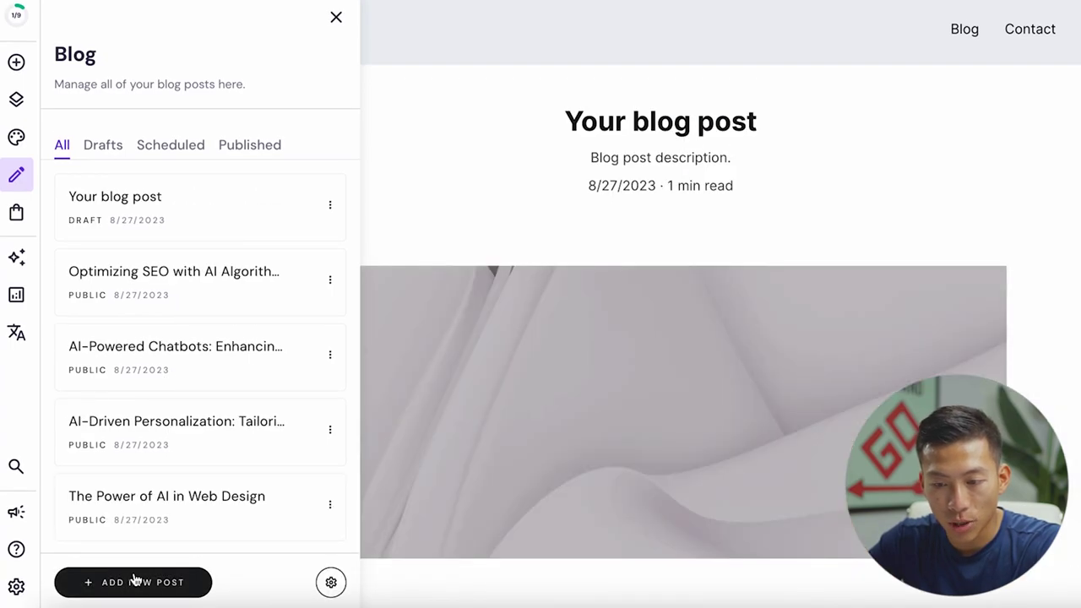
{"action": "scroll", "coordinate": [654, 347], "scroll_direction": "down", "scroll_amount": 5}
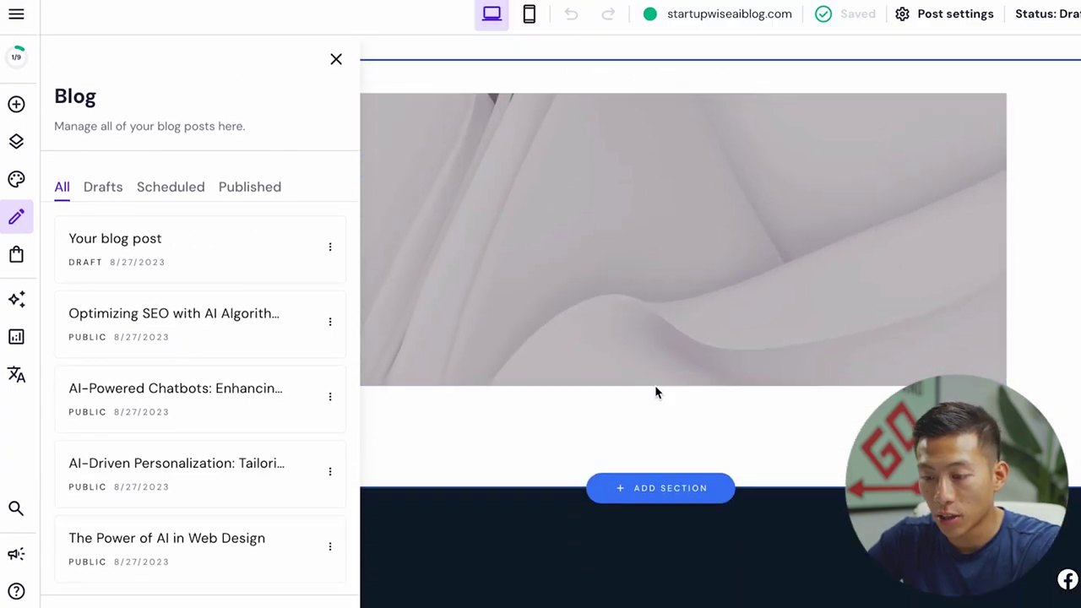
{"action": "scroll", "coordinate": [649, 458], "scroll_direction": "up", "scroll_amount": 10}
{"action": "left_click", "coordinate": [16, 254]}
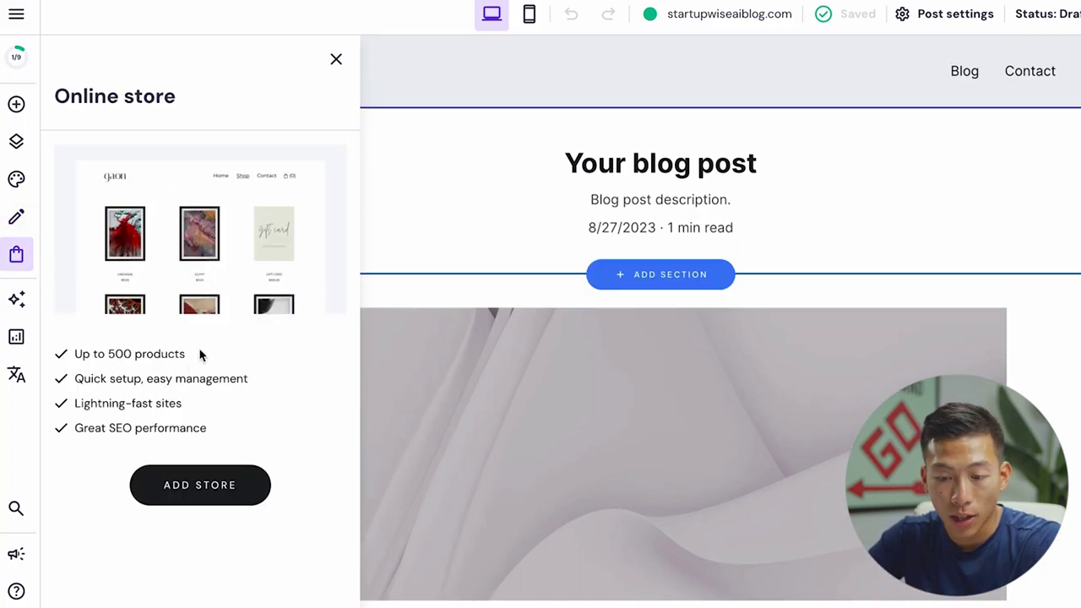
Try the AI Writer, then generate an AI Heatmap of the blog post
{"action": "left_click", "coordinate": [18, 306]}
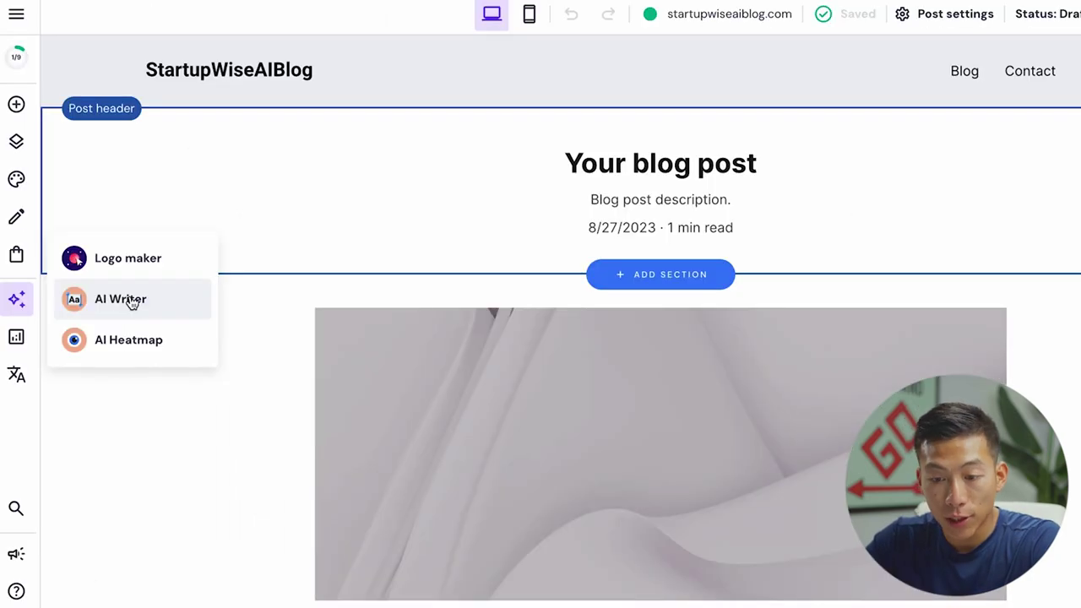
{"action": "left_click", "coordinate": [127, 301]}
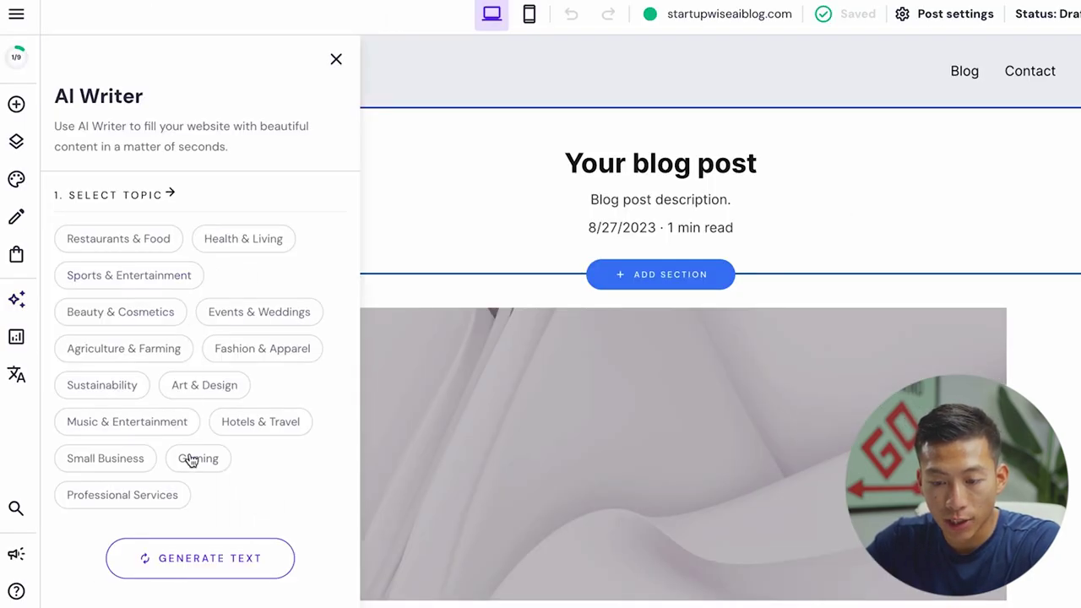
{"action": "left_click", "coordinate": [16, 299]}
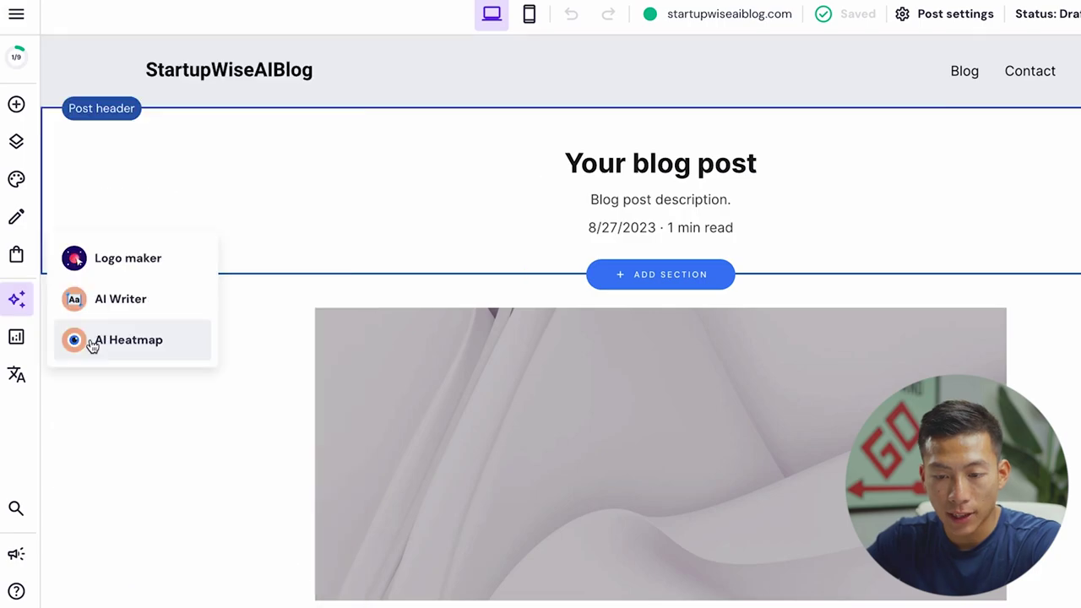
{"action": "left_click", "coordinate": [92, 341]}
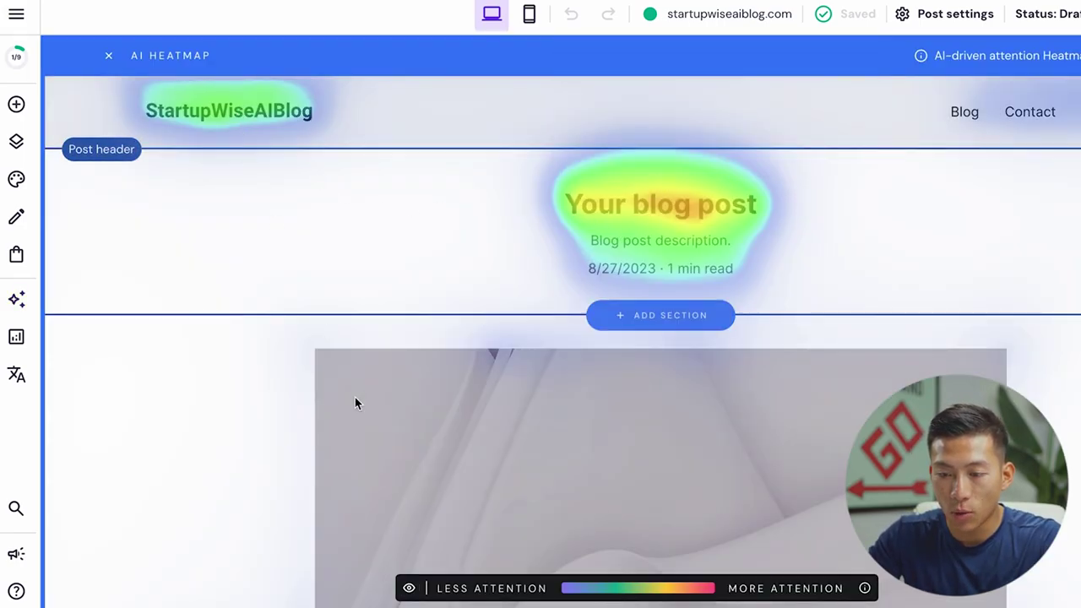
{"action": "scroll", "coordinate": [355, 397], "scroll_direction": "down", "scroll_amount": 5}
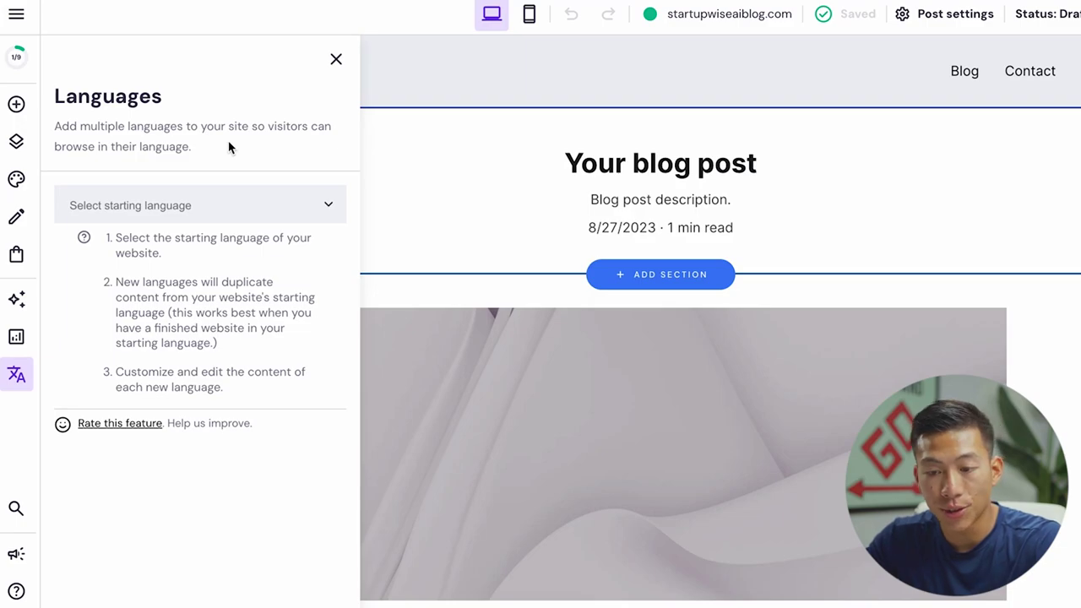
Close Languages and open the Blog page in mobile view
{"action": "left_click", "coordinate": [336, 58]}
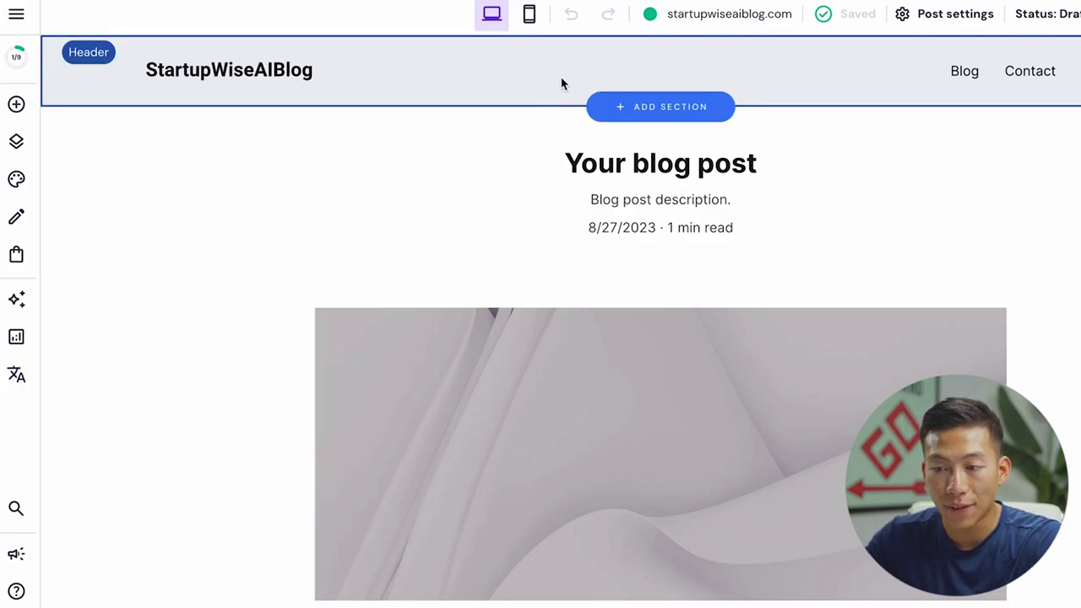
{"action": "left_click", "coordinate": [530, 16]}
{"action": "left_click", "coordinate": [16, 141]}
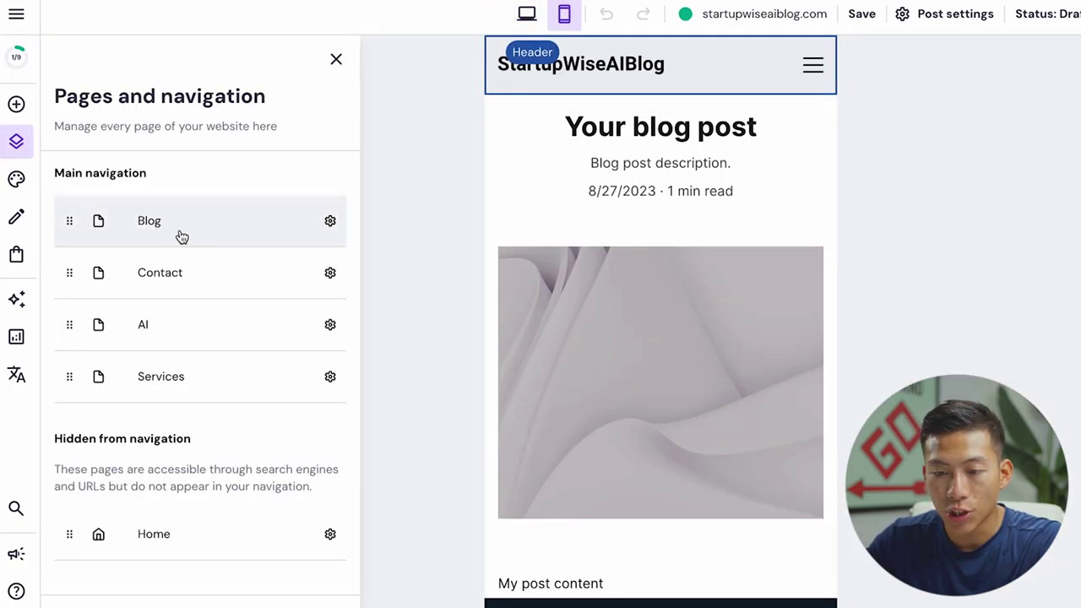
{"action": "left_click", "coordinate": [173, 244]}
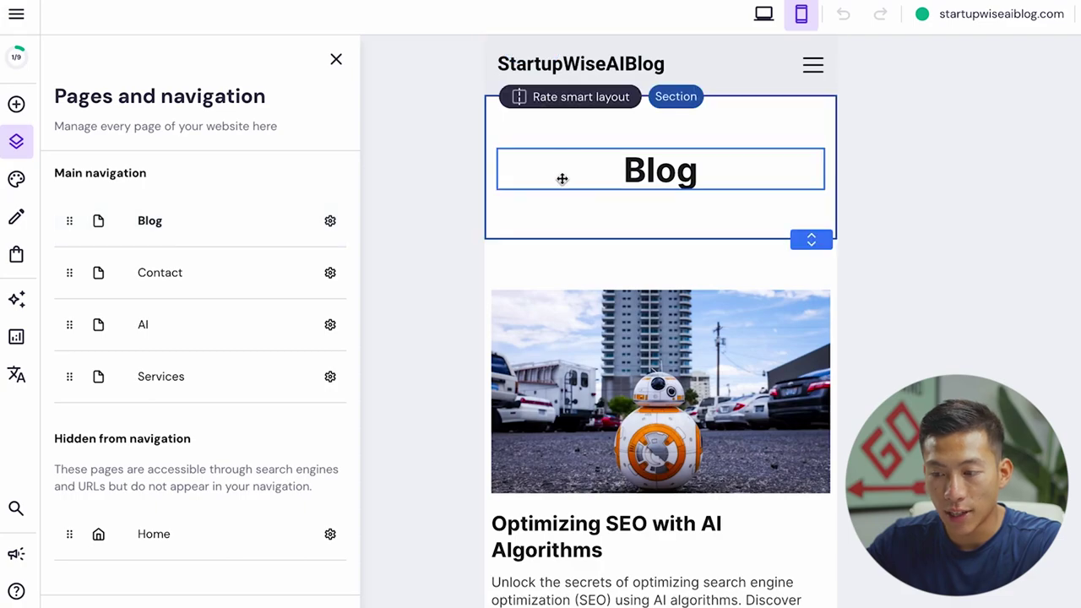
{"action": "left_click", "coordinate": [445, 256]}
Inspect the Subscribe newsletter footer on mobile, then return to desktop layout
{"action": "scroll", "coordinate": [451, 314], "scroll_direction": "down", "scroll_amount": 3}
{"action": "scroll", "coordinate": [450, 315], "scroll_direction": "down", "scroll_amount": 10}
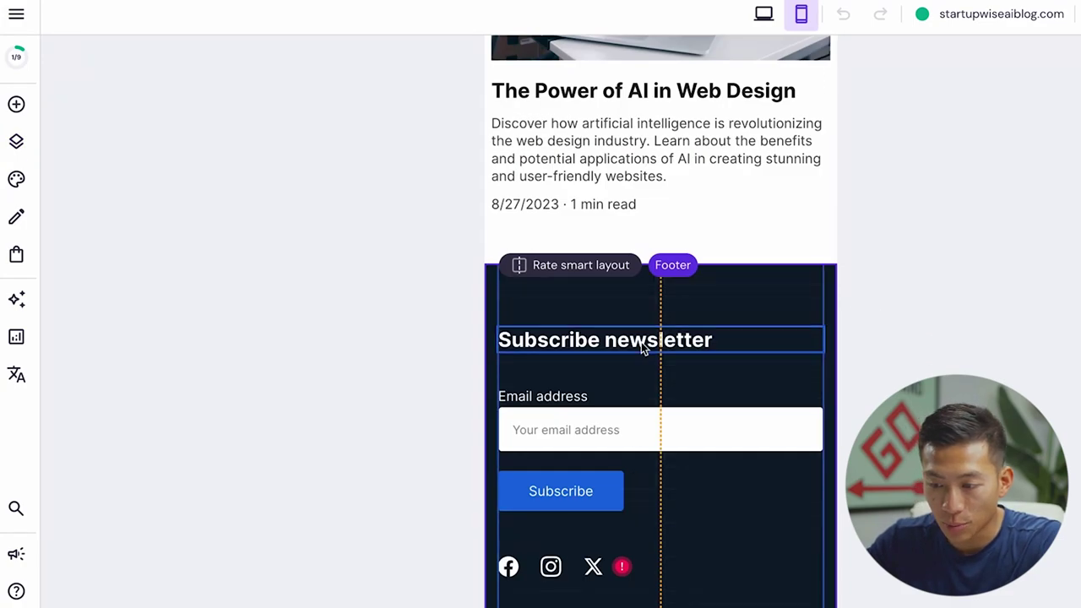
{"action": "left_click", "coordinate": [643, 337]}
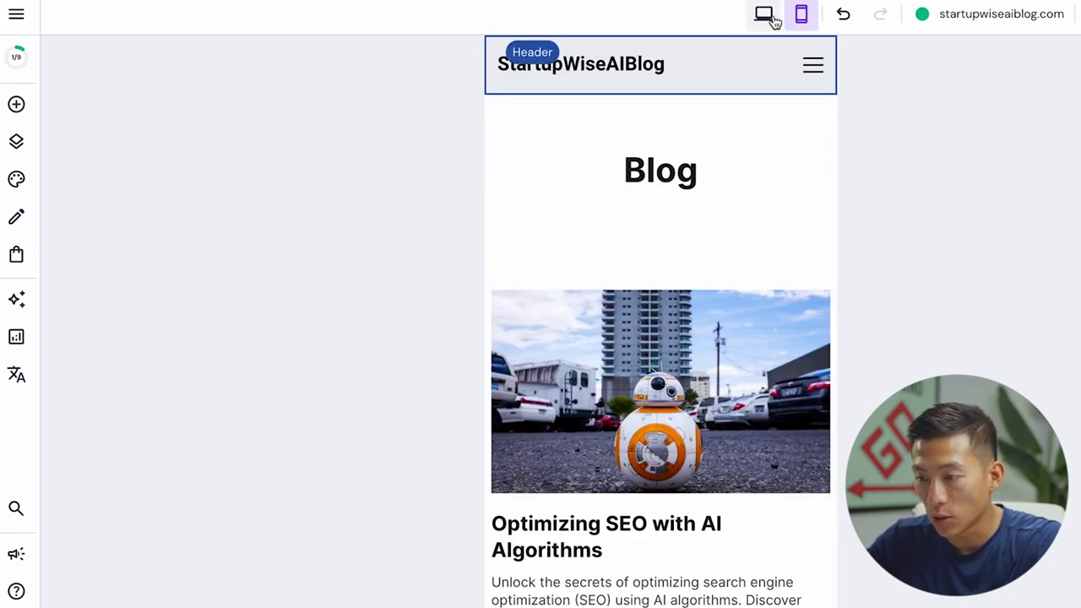
{"action": "left_click", "coordinate": [764, 15]}
Publish the site live and browse the published site
{"action": "left_click", "coordinate": [1036, 21]}
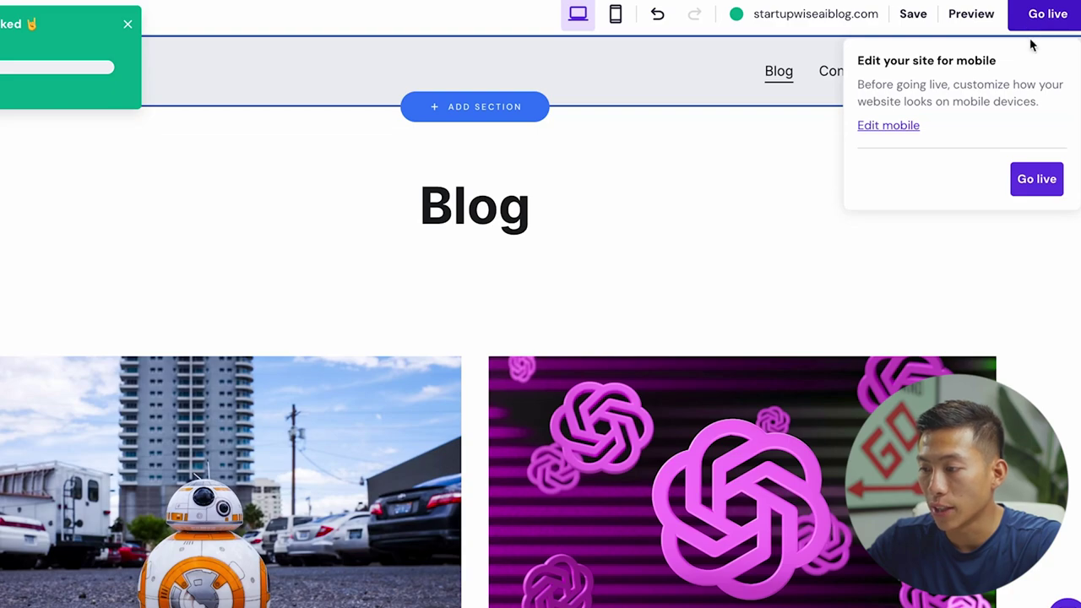
{"action": "left_click", "coordinate": [1036, 178]}
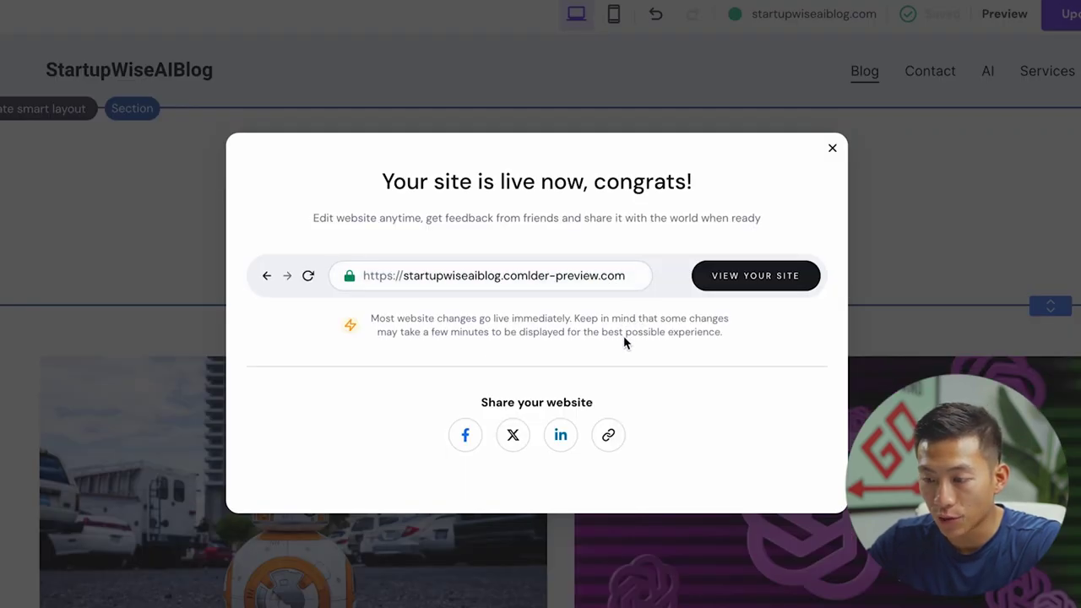
{"action": "left_click", "coordinate": [751, 277]}
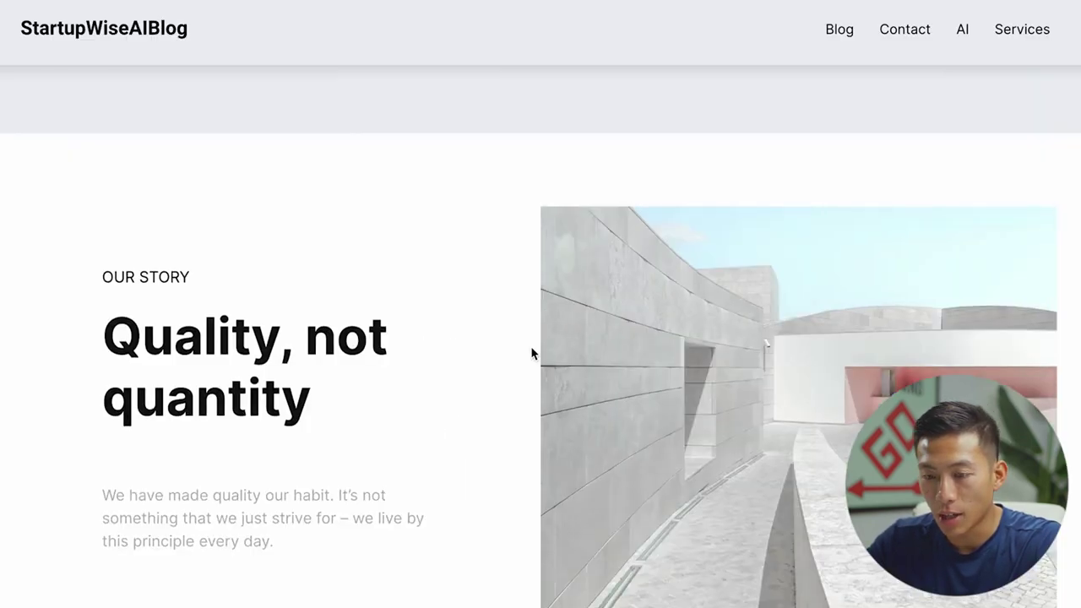
{"action": "scroll", "coordinate": [531, 353], "scroll_direction": "down", "scroll_amount": 15}
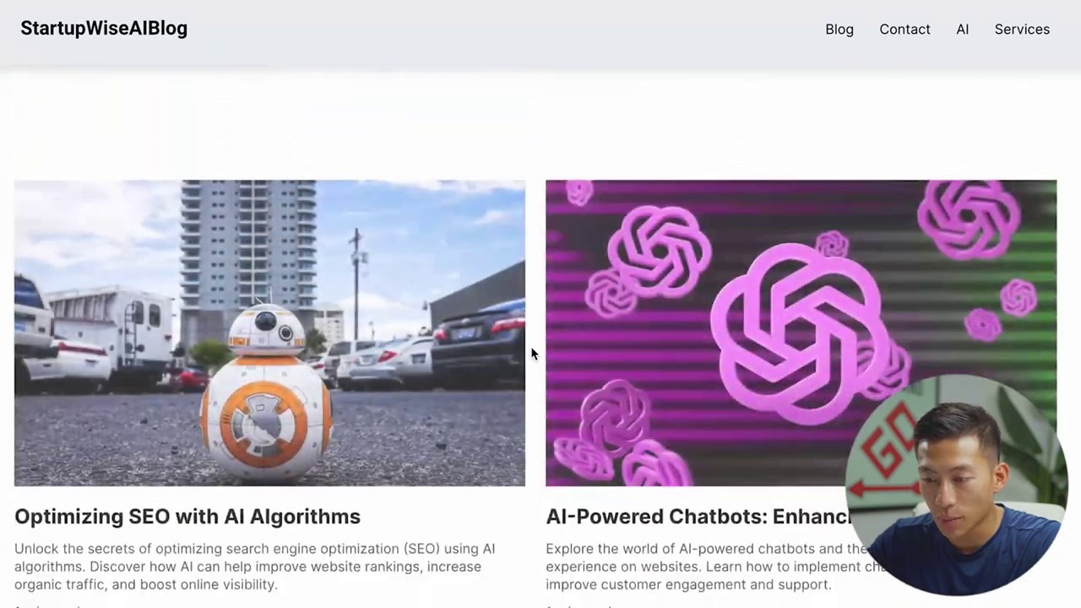
{"action": "scroll", "coordinate": [531, 353], "scroll_direction": "down", "scroll_amount": 6}
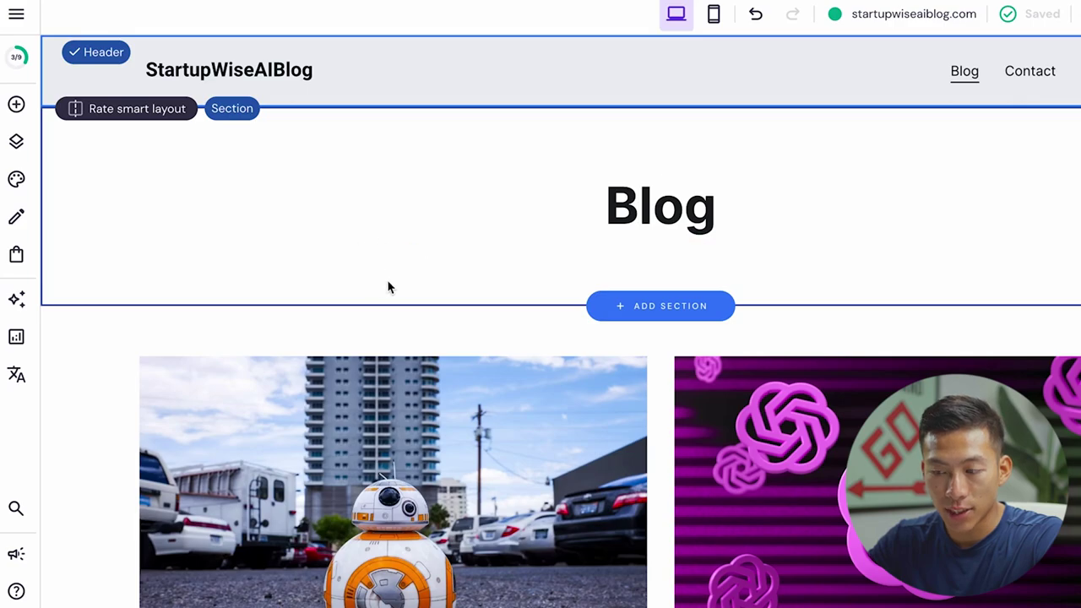
Apply the discount coupon at checkout, lowering the plan total to $32.29
{"action": "scroll", "coordinate": [460, 327], "scroll_direction": "down", "scroll_amount": 7}
{"action": "scroll", "coordinate": [658, 383], "scroll_direction": "up", "scroll_amount": 7}
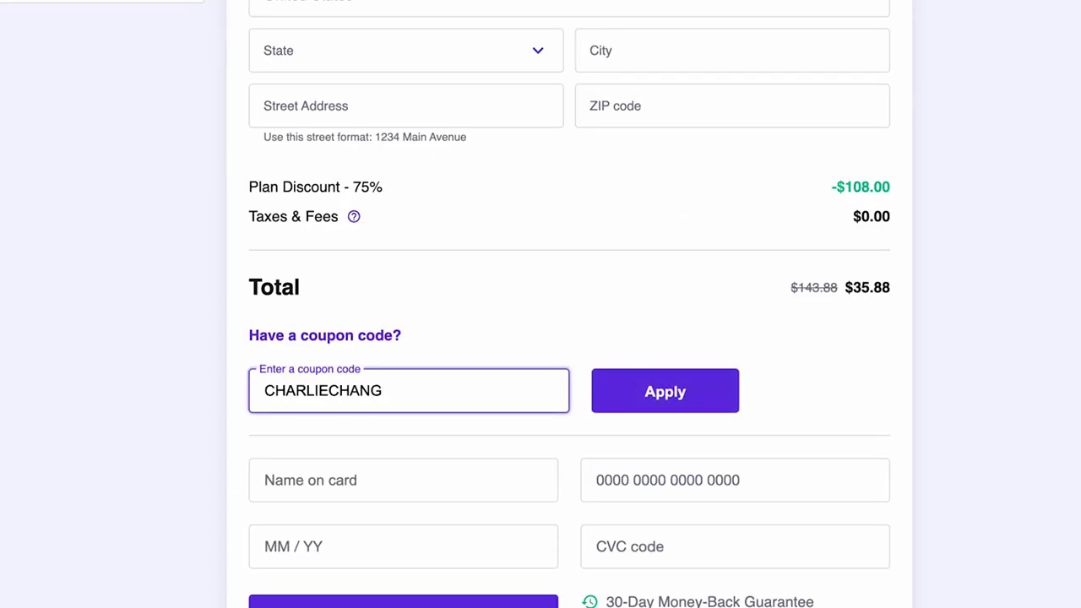
{"action": "left_click", "coordinate": [624, 405]}
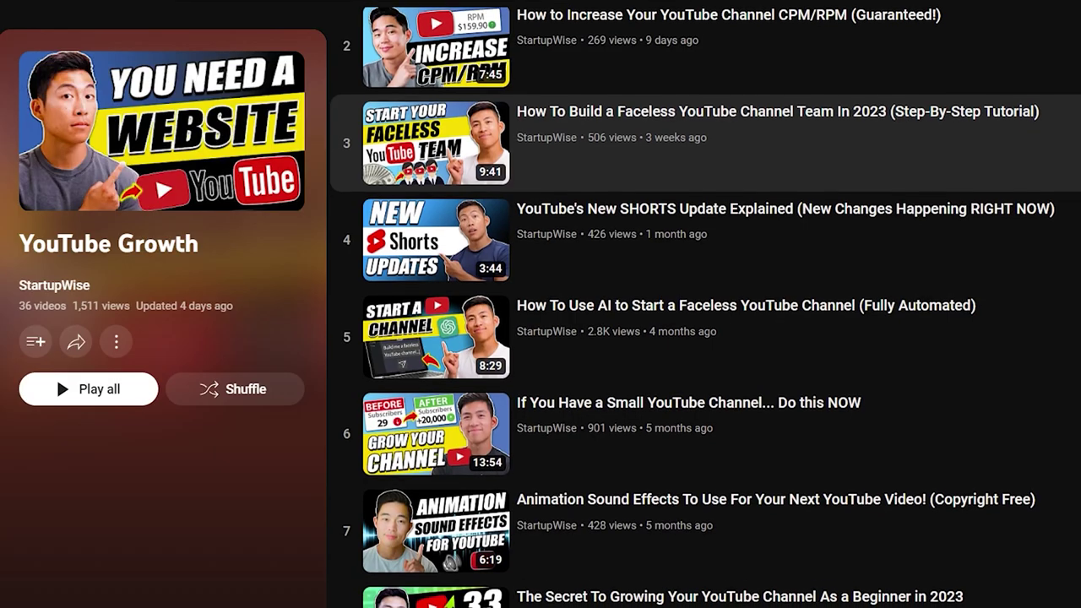
{"action": "scroll", "coordinate": [705, 307], "scroll_direction": "down", "scroll_amount": 4}
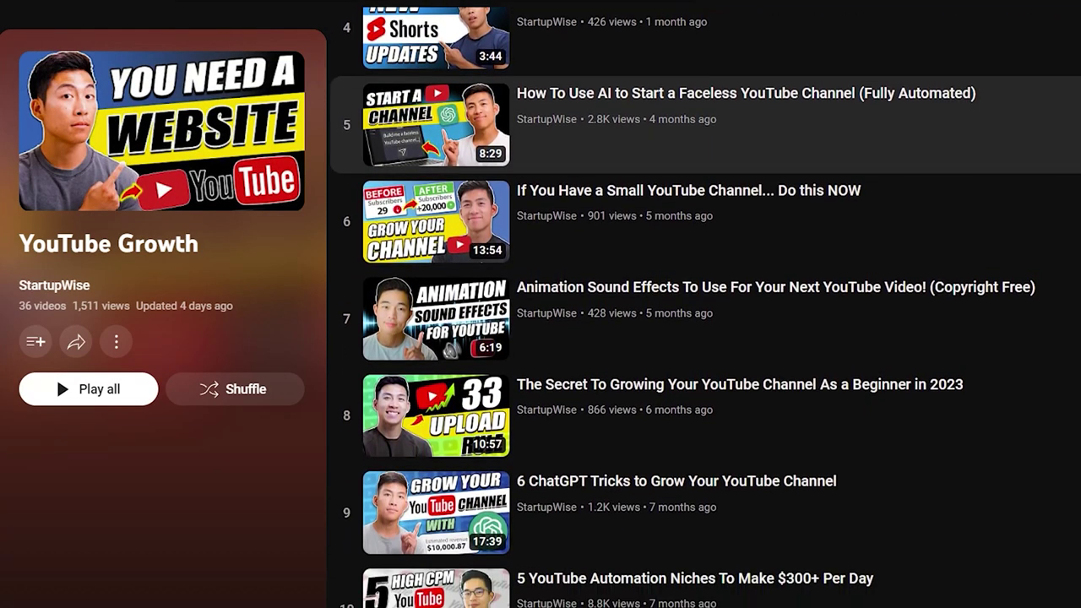
{"action": "scroll", "coordinate": [705, 307], "scroll_direction": "down", "scroll_amount": 4}
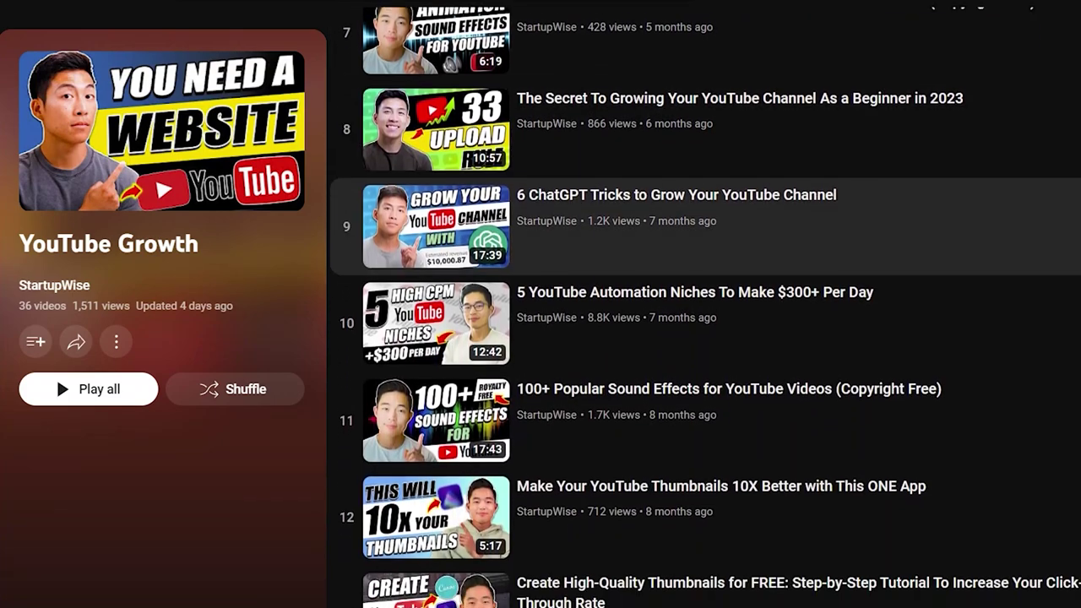